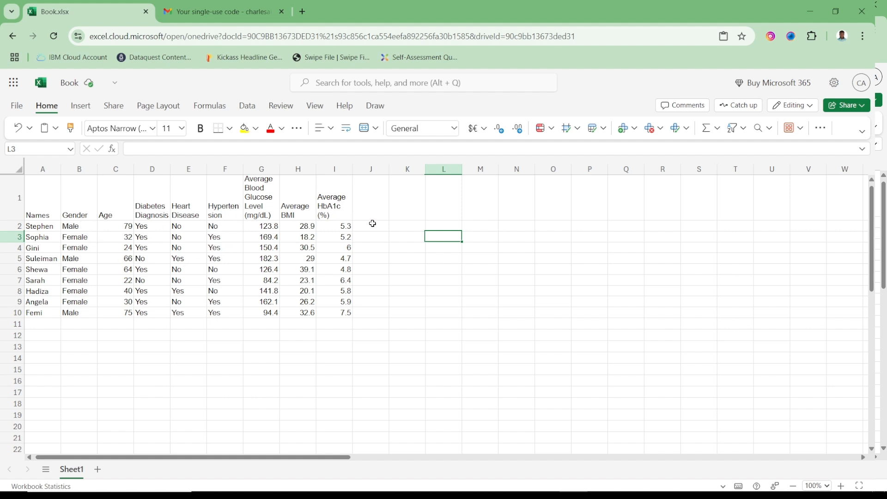
Dismiss the full-screen suggestion and zoom the worksheet to 150%, with the header row in view.
left_click(395, 227)
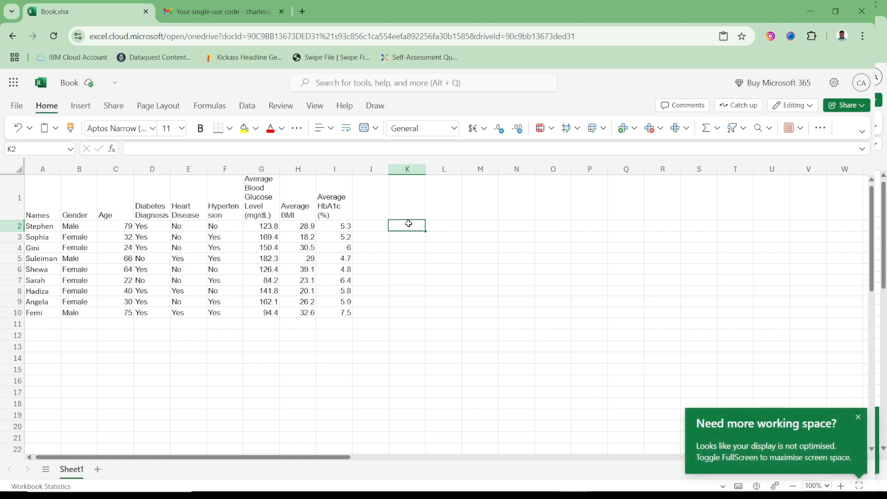
left_click(858, 417)
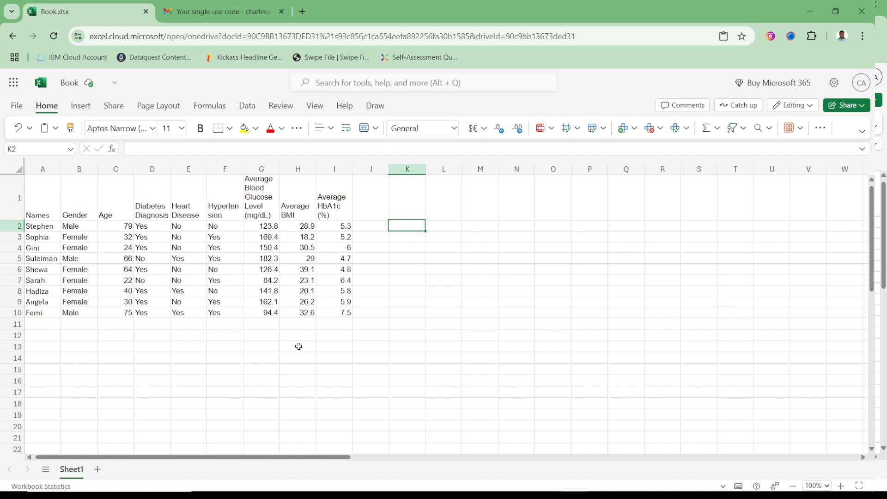
left_click(293, 327)
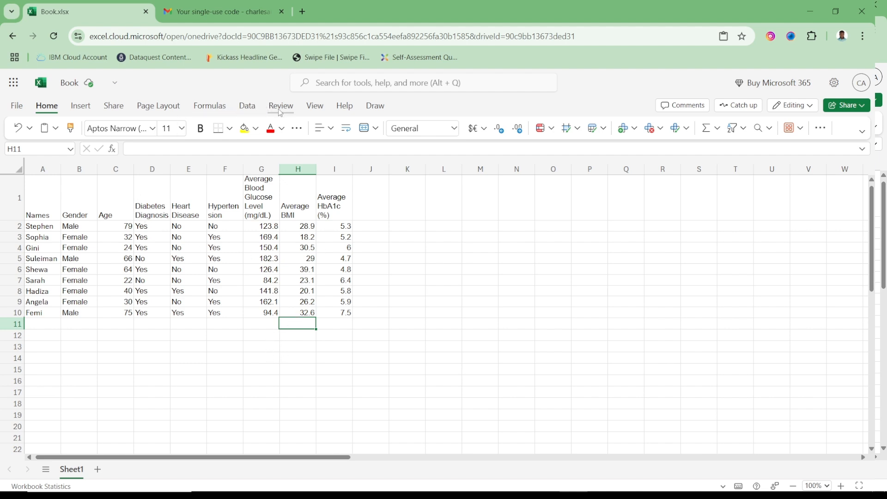
left_click(314, 106)
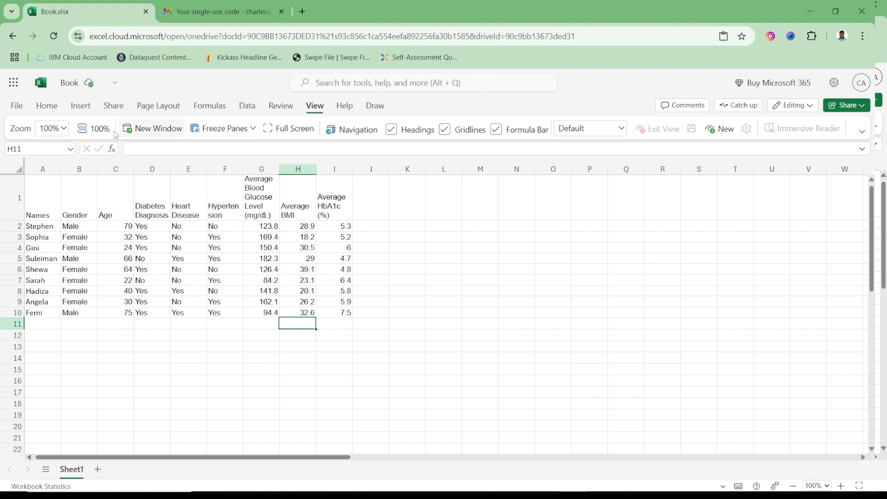
left_click(64, 128)
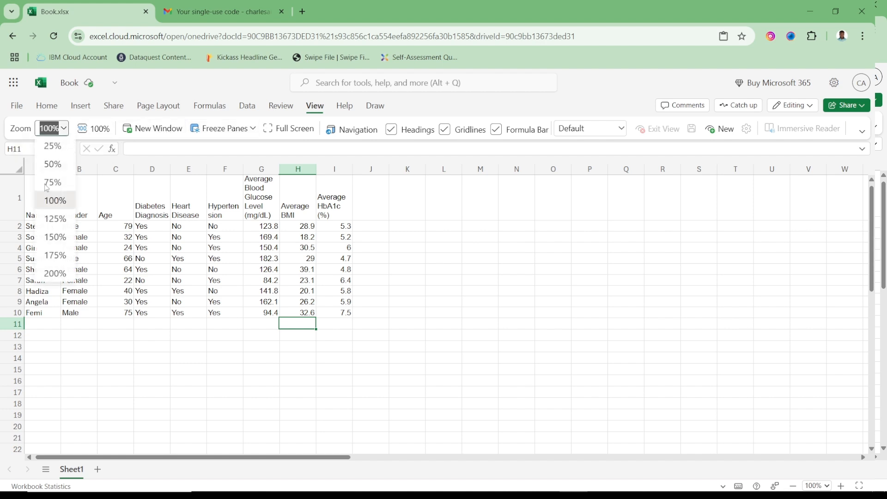
left_click(54, 239)
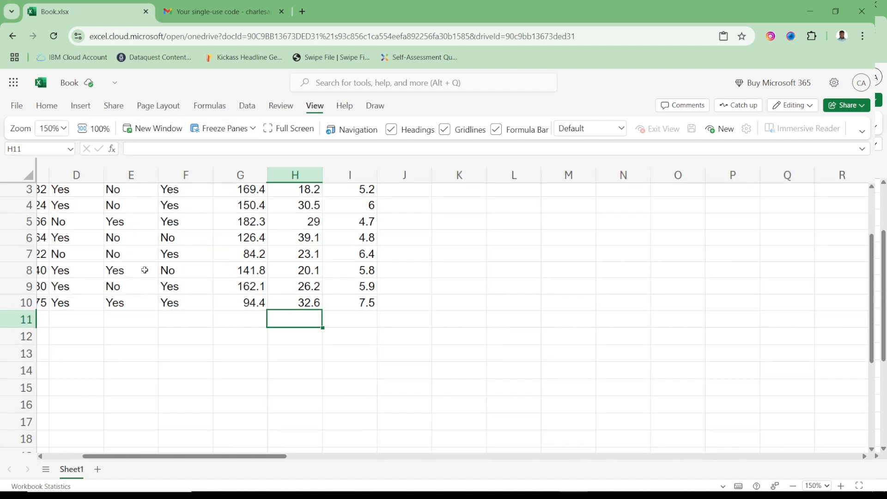
key("Up")
key("ctrl+Up")
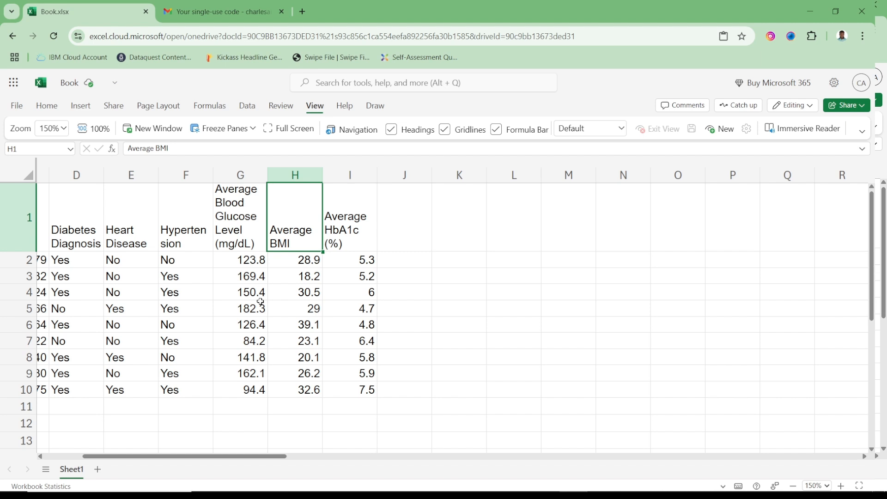
Total the Average BMI column in cell H11 with a SUM formula over H2:H10.
left_click(299, 401)
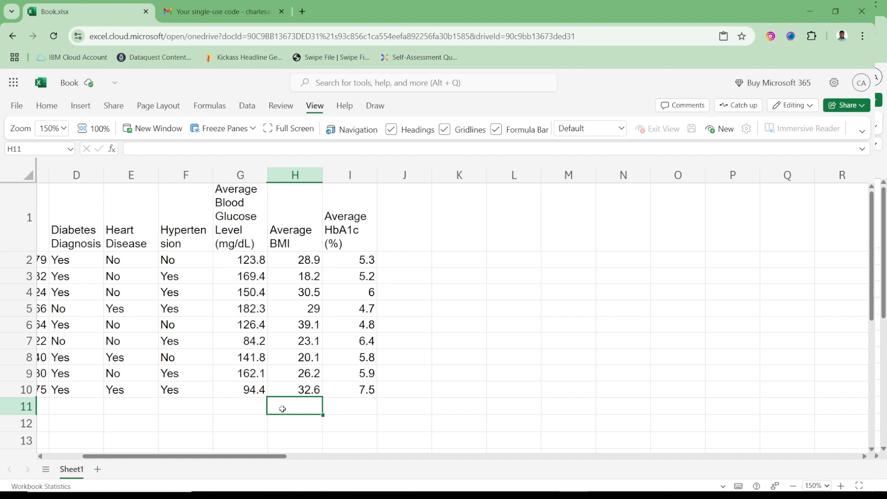
type("=")
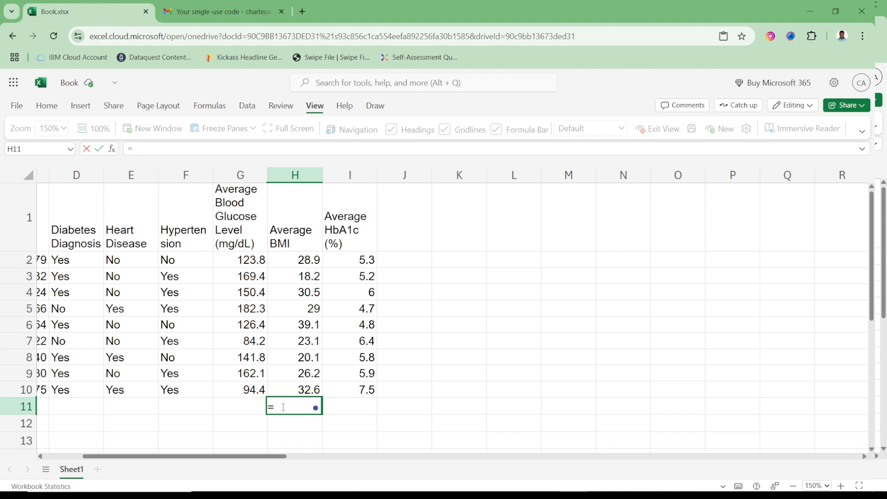
type("sum")
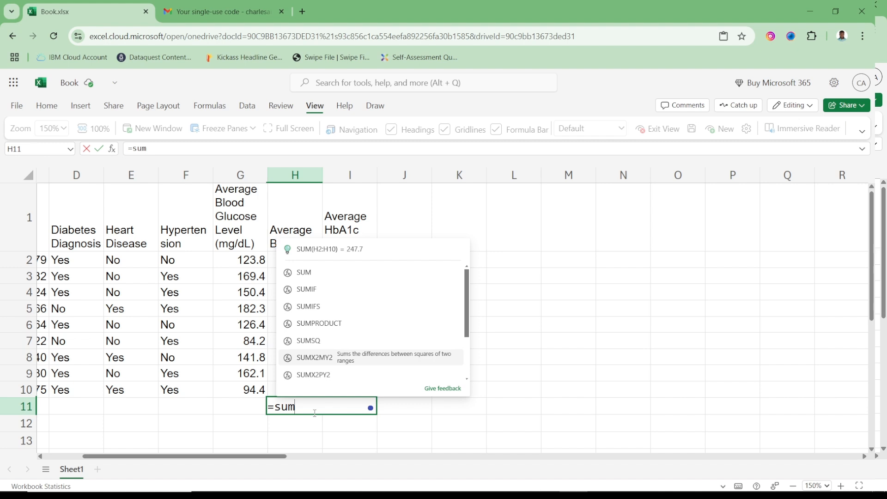
type("(")
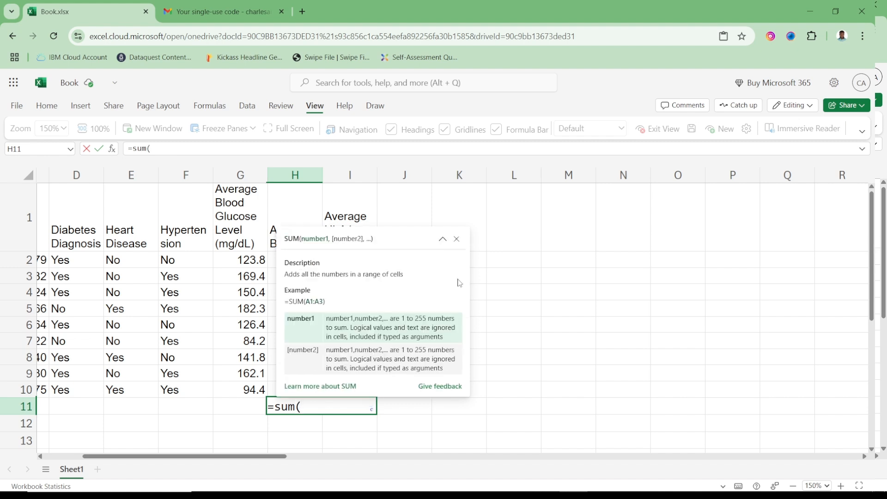
left_click(457, 240)
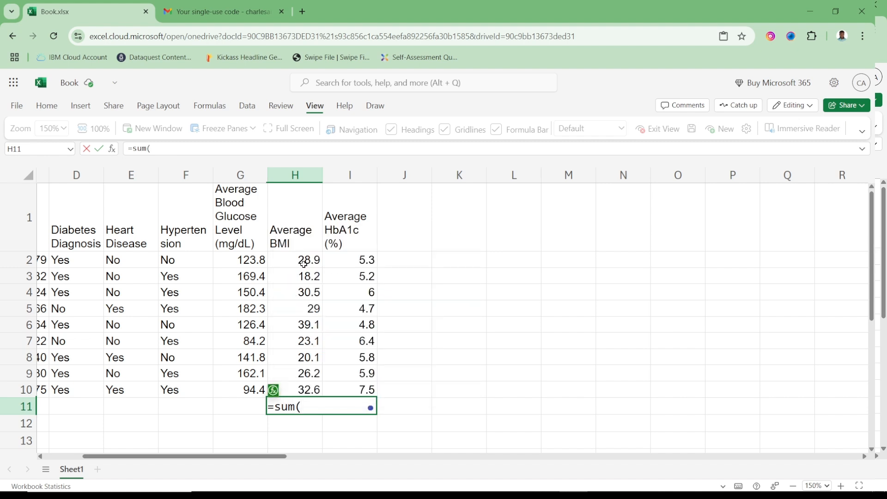
left_click_drag(300, 260, 297, 388)
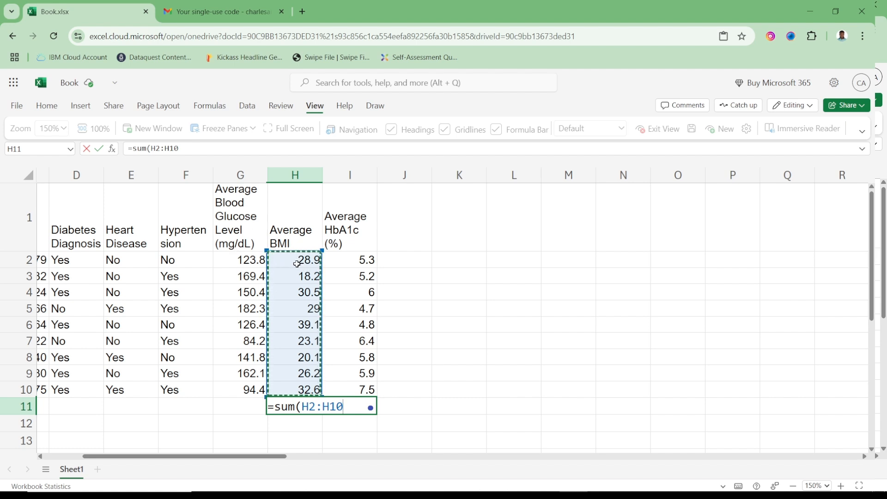
key("Return")
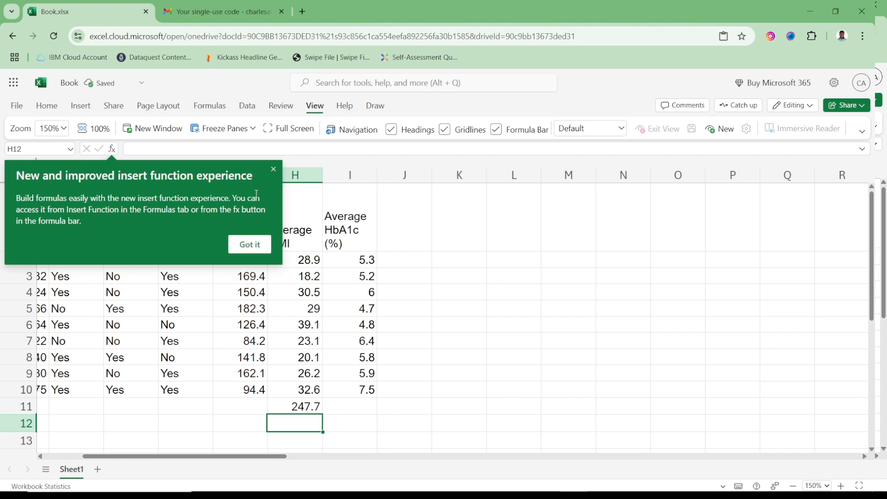
Dismiss the insert-function notice and fill the H11 total across to I11 for the Average HbA1c column.
left_click(249, 244)
key("Up")
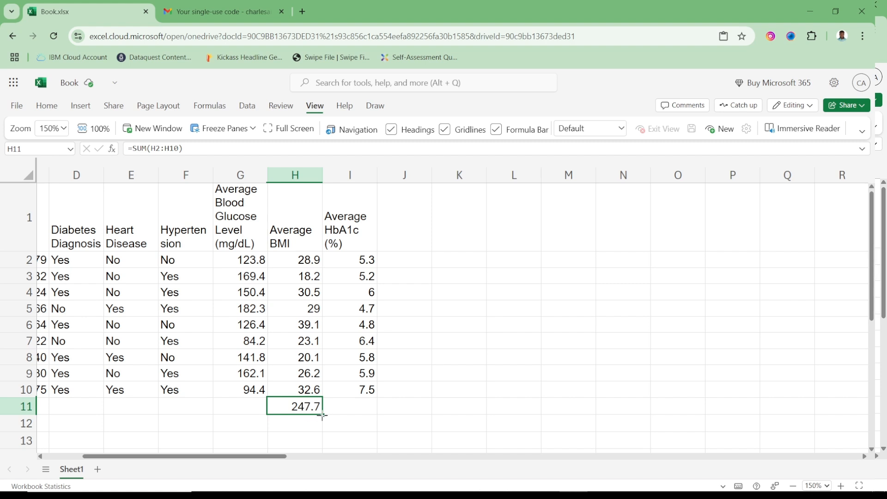
left_click_drag(323, 415, 351, 418)
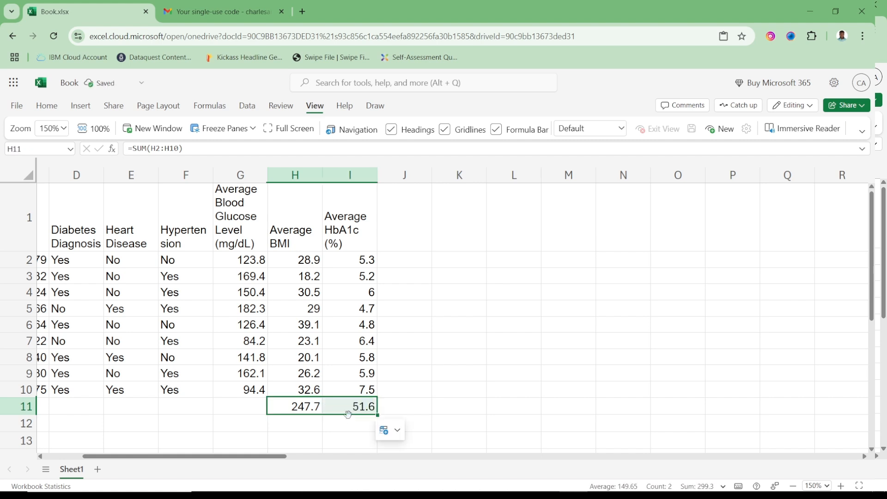
key("Left")
key("Right")
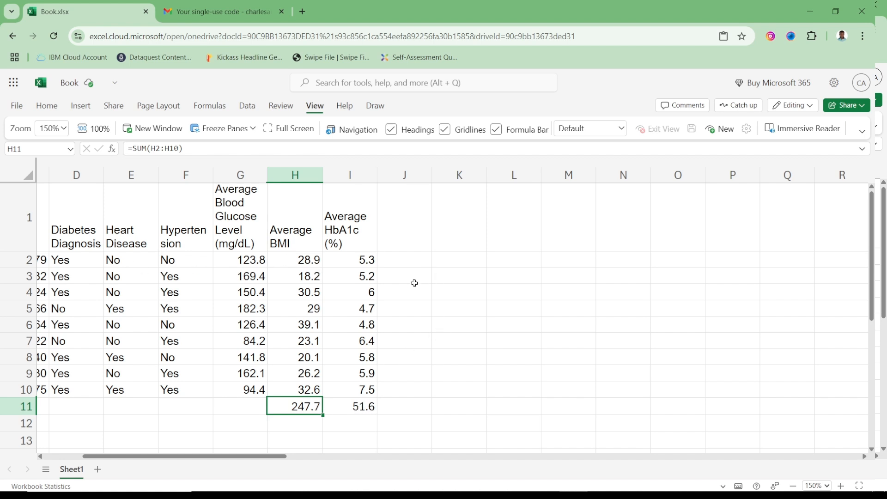
Sum the first patient's glucose, BMI and HbA1c values in cell J2 with =SUM(G2:I2).
left_click(440, 259)
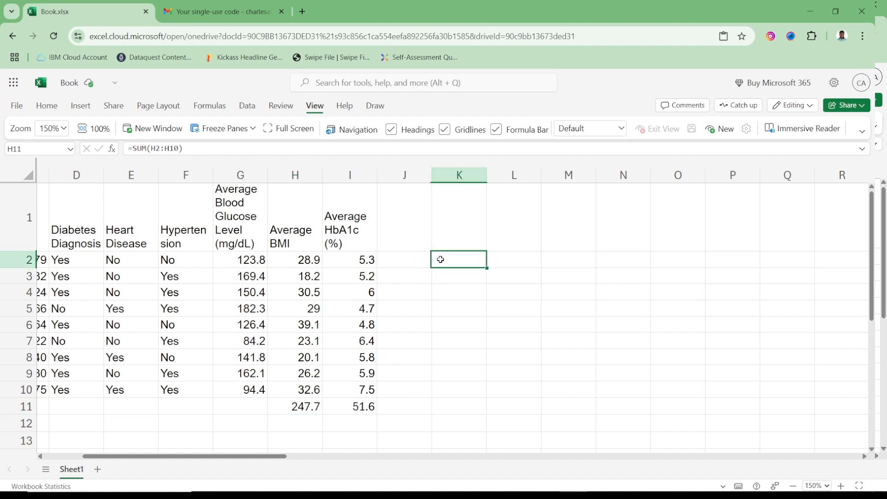
left_click(245, 259)
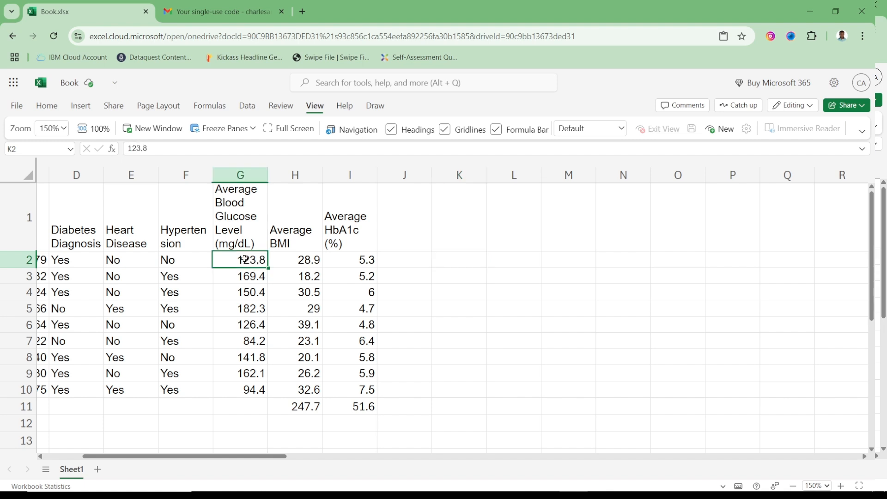
left_click(298, 262)
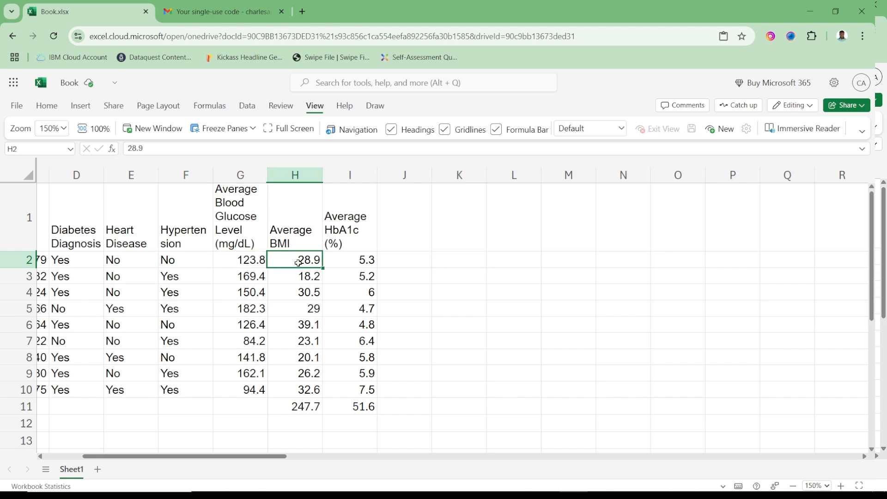
left_click_drag(240, 259, 370, 259)
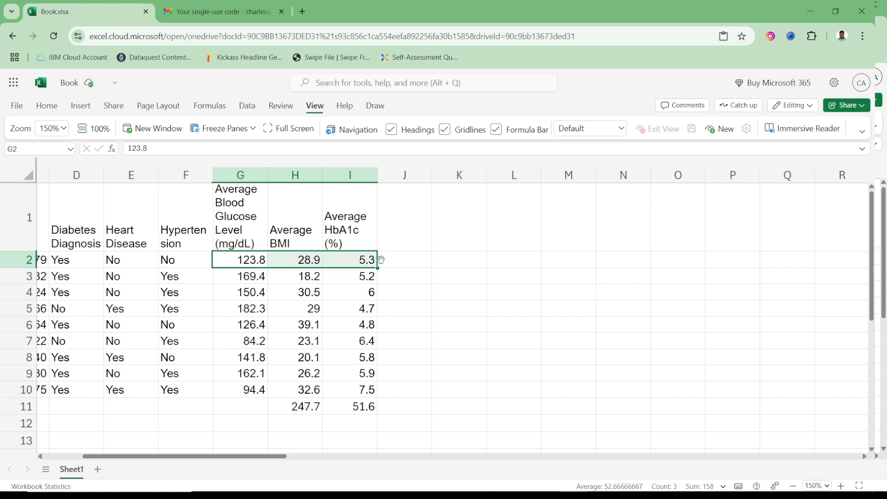
left_click(407, 261)
type("=sum")
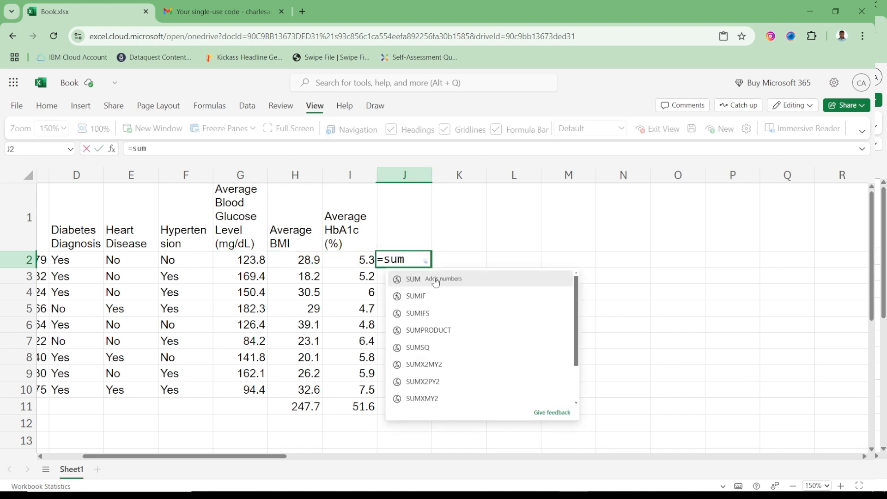
left_click(433, 279)
left_click_drag(244, 259, 349, 265)
type(")")
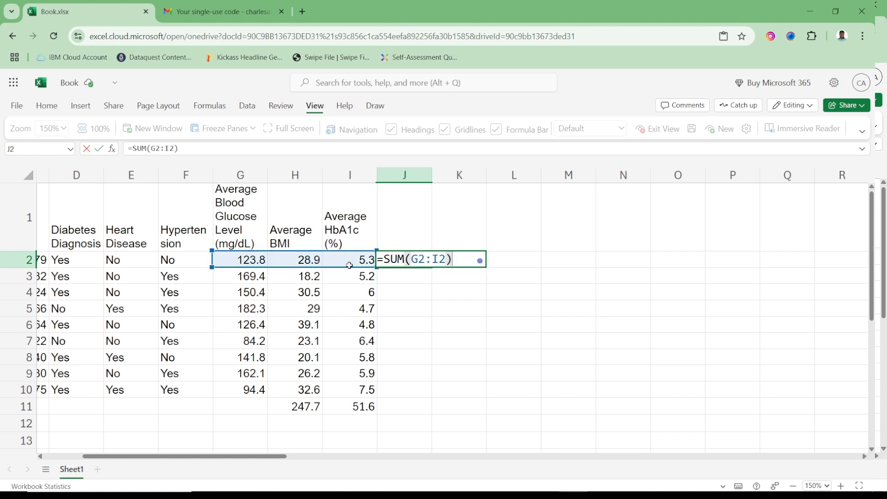
key("Return")
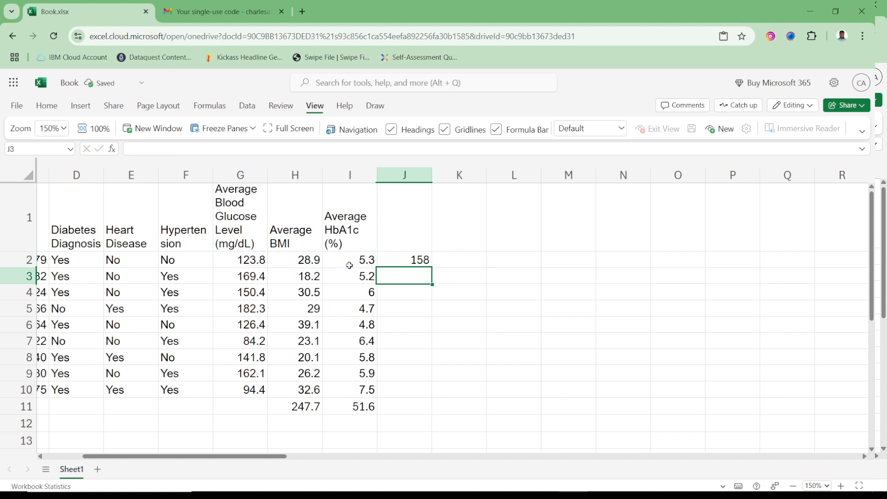
key("Up")
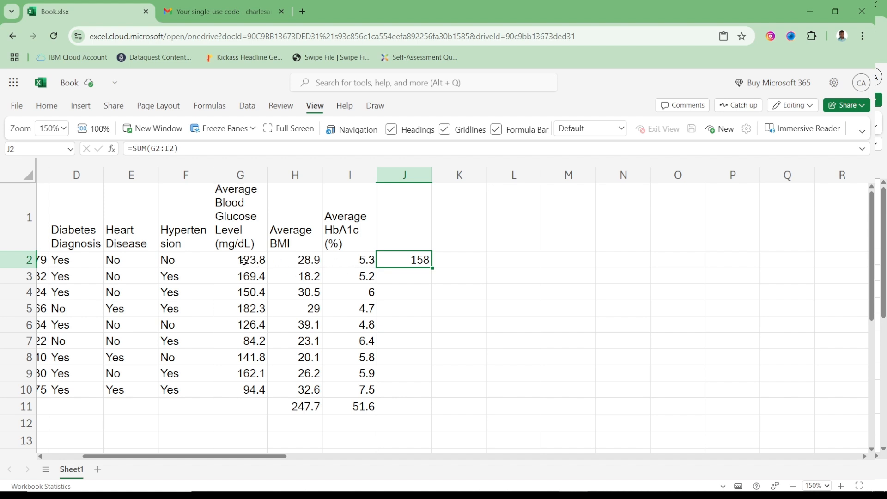
Add the non-adjacent cells G2, I2, I5 and G7 in cell K2 with =SUM(G2,I2,I5,G7).
left_click(245, 260)
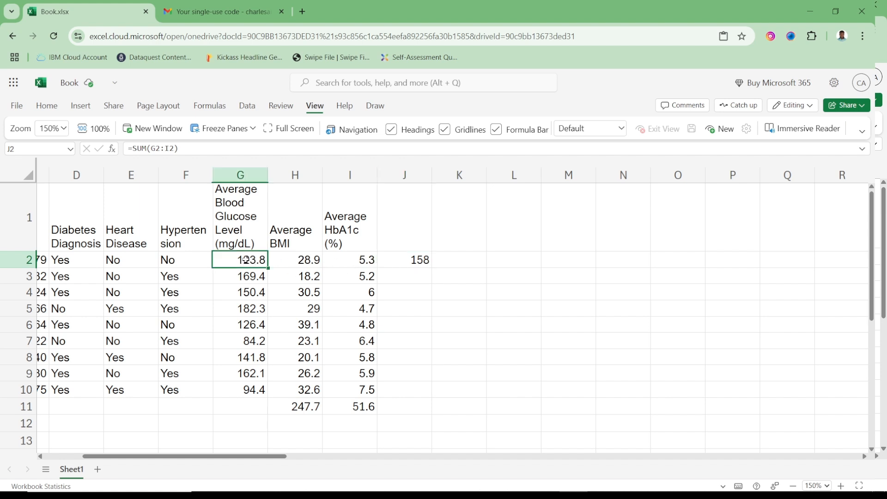
left_click(350, 258)
left_click(449, 263)
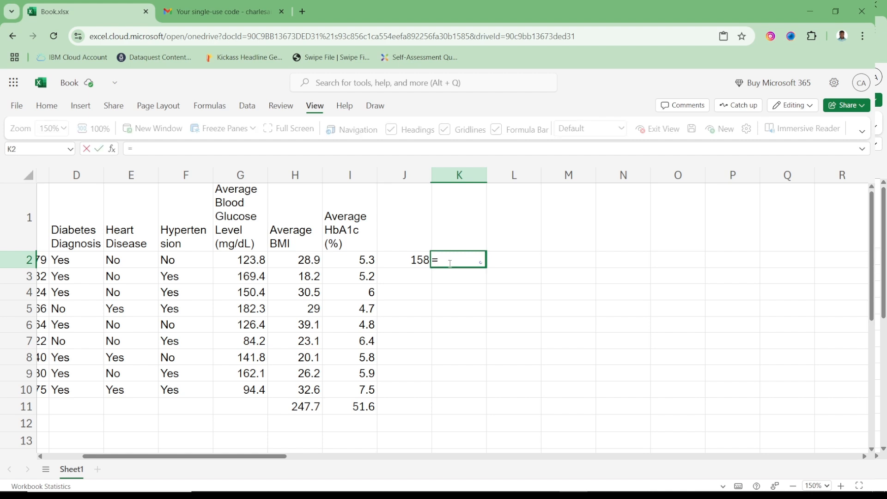
type("sum(")
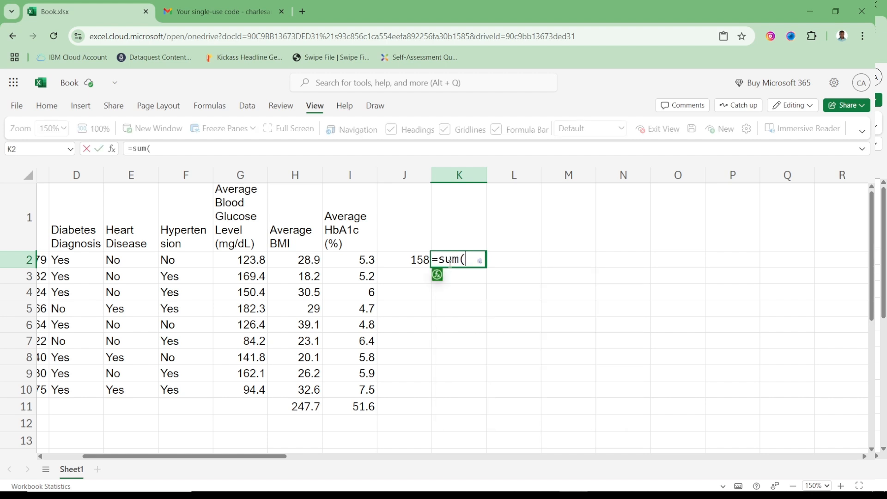
left_click(246, 260)
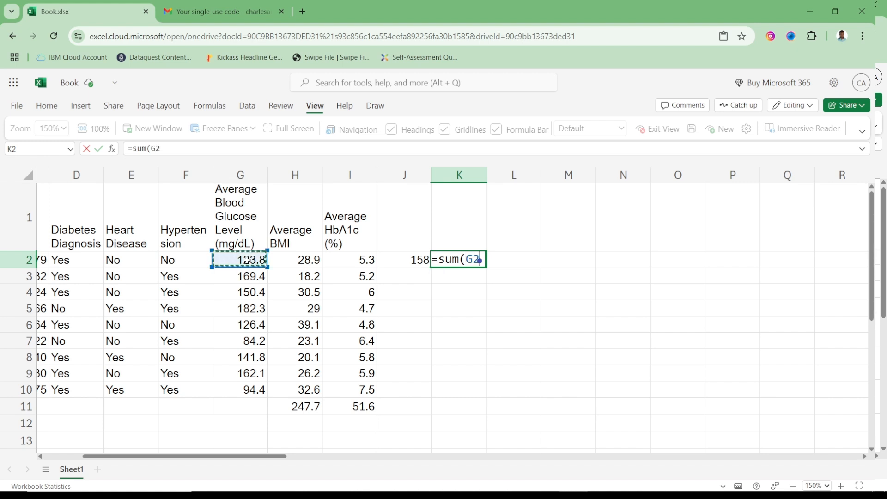
type(",")
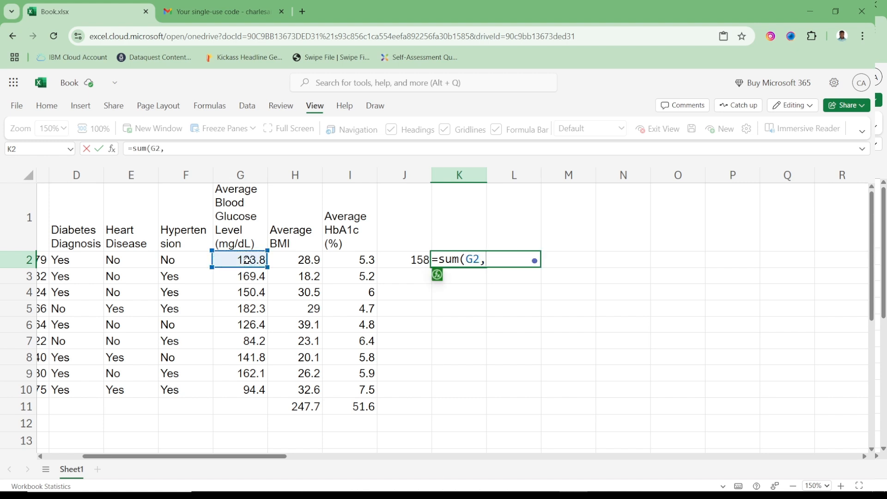
left_click(353, 260)
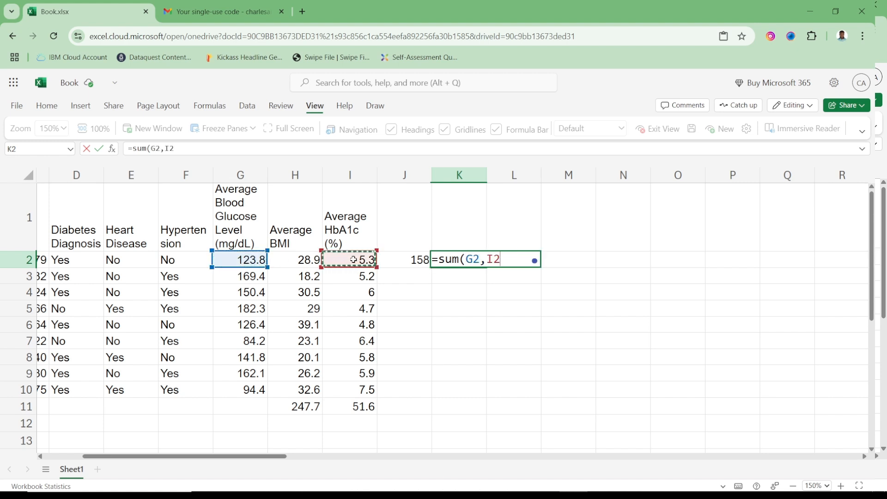
type(",")
left_click(340, 311)
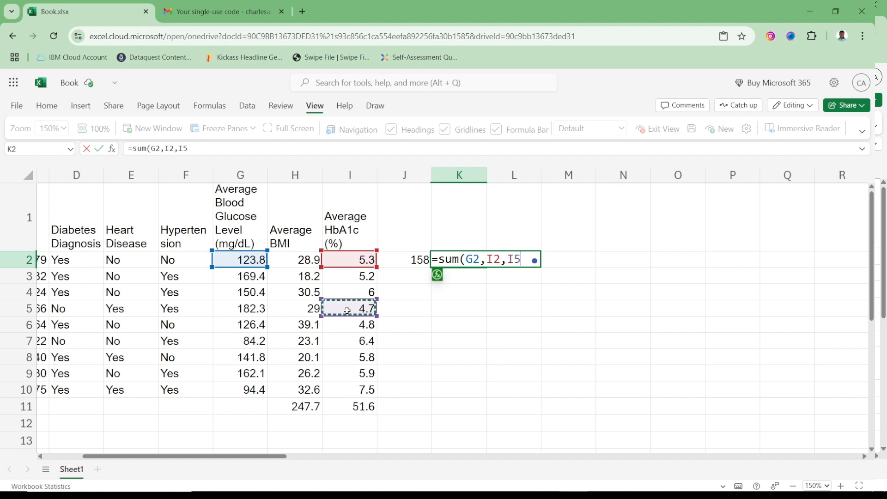
type(",")
left_click(245, 345)
type(")")
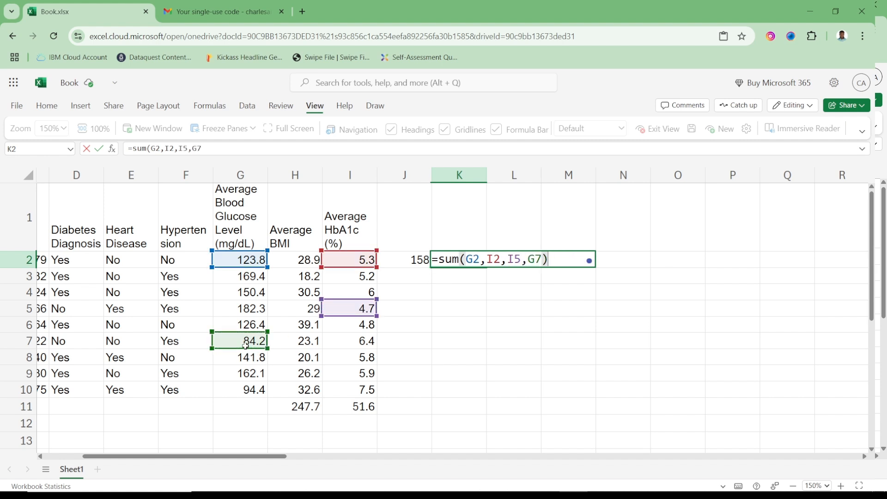
key("Return")
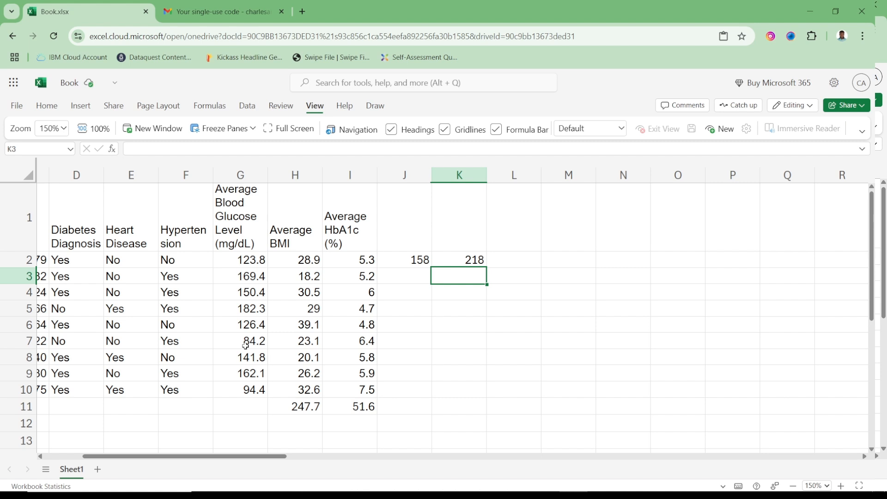
key("Up")
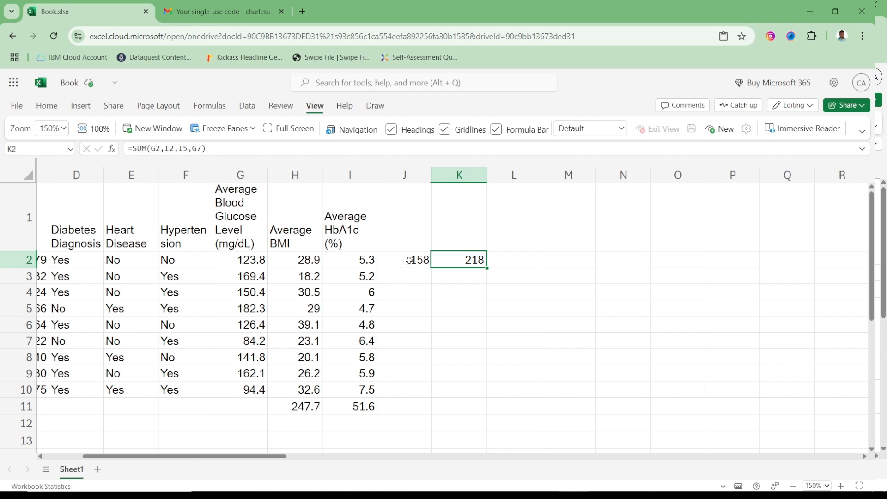
Clear the sums in J2:K2 and the BMI and HbA1c column totals in H11:I11.
left_click_drag(409, 259, 467, 261)
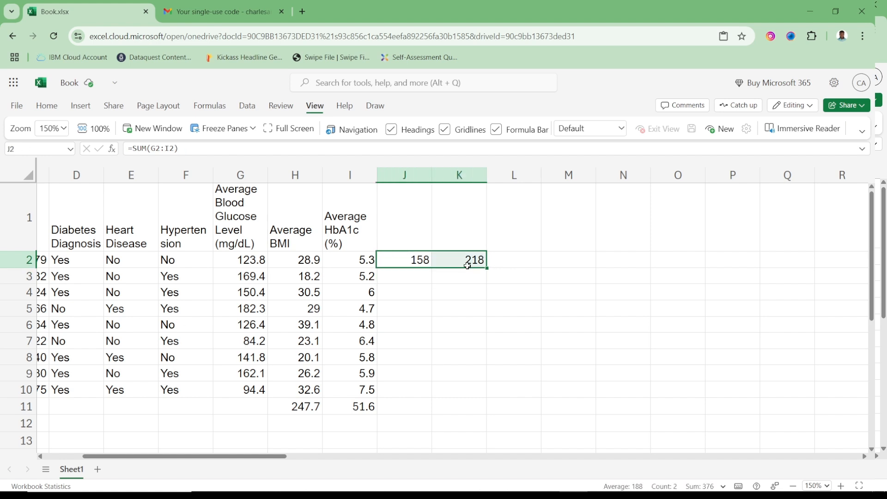
left_click(408, 274)
left_click_drag(407, 261, 469, 261)
key("Delete")
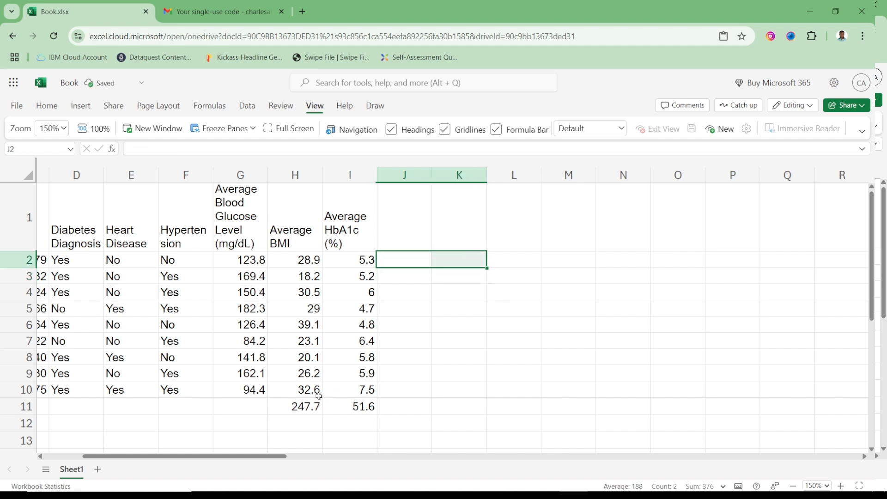
left_click_drag(292, 411, 337, 407)
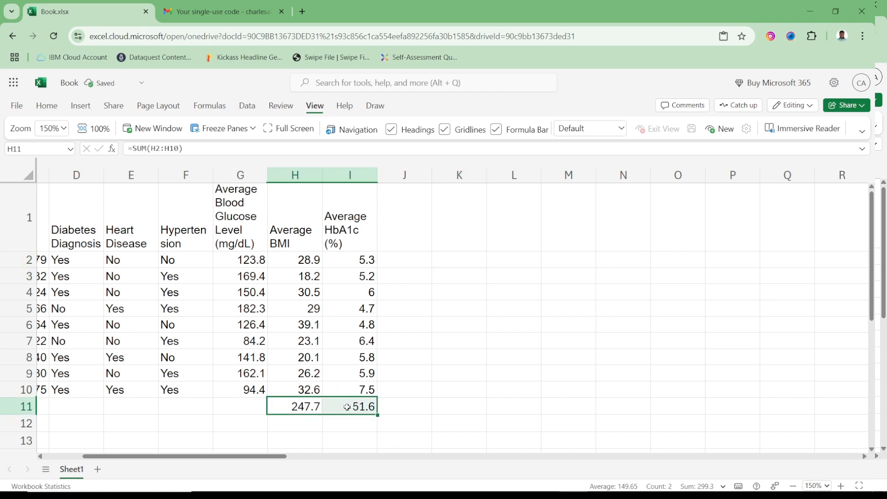
key("Delete")
Average the blood glucose column in cell G11 with =AVERAGE(G2:G10).
key("Left")
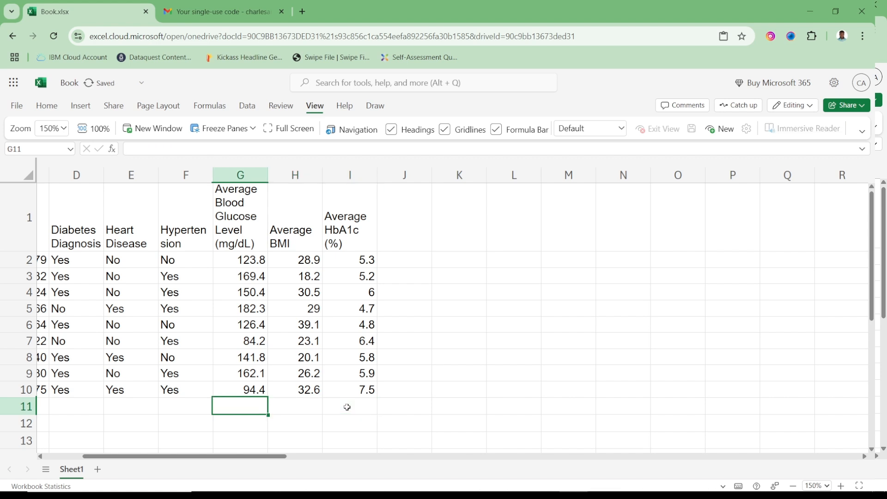
key("Left")
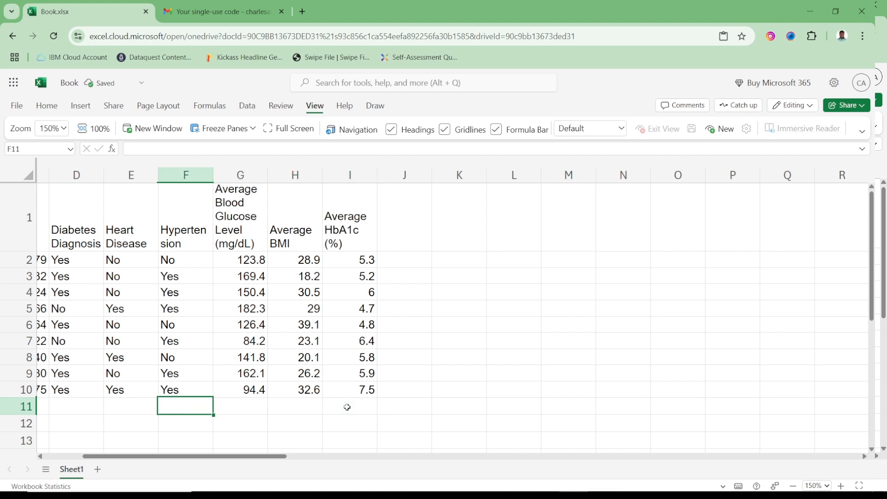
key("Right")
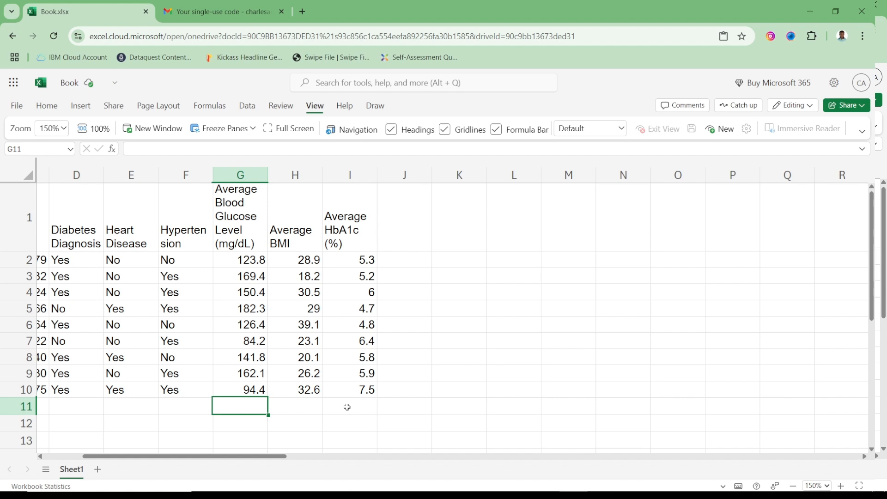
key("Right")
key("Right")
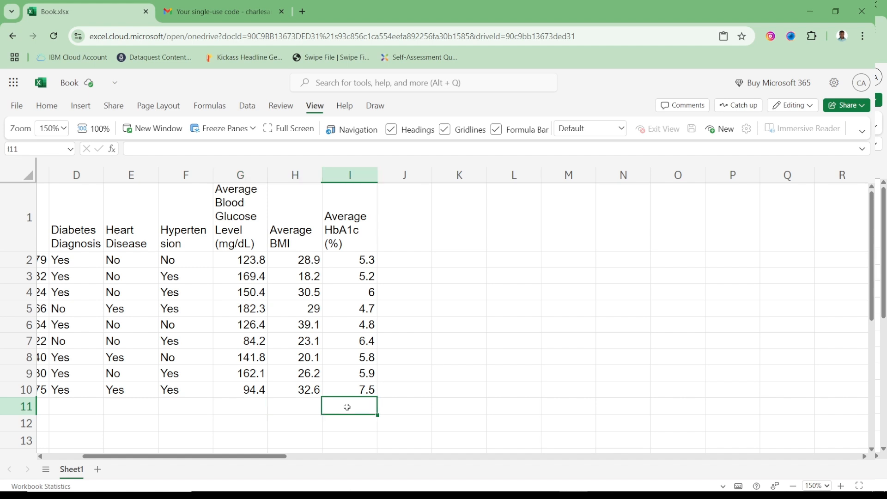
key("Left")
key("Left")
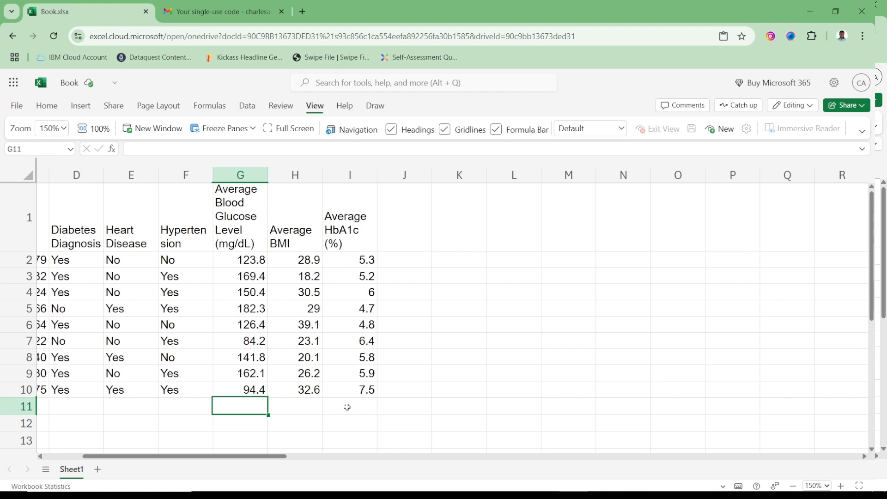
type("=ave")
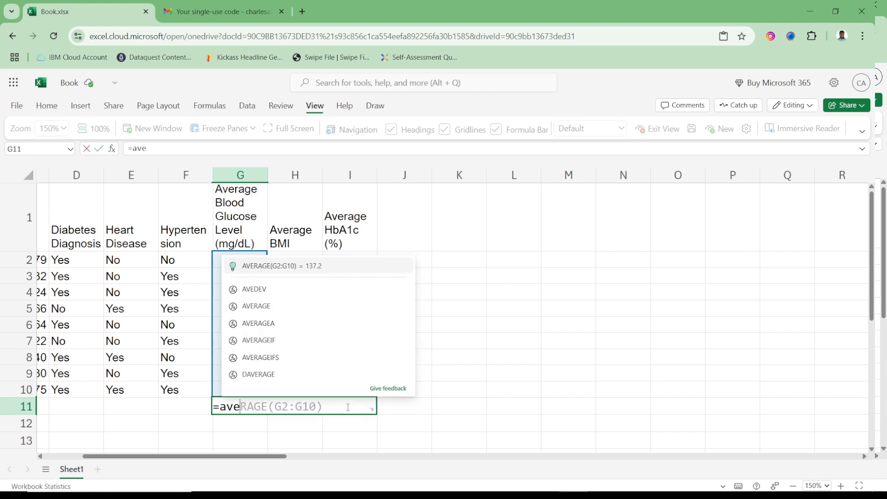
left_click(264, 307)
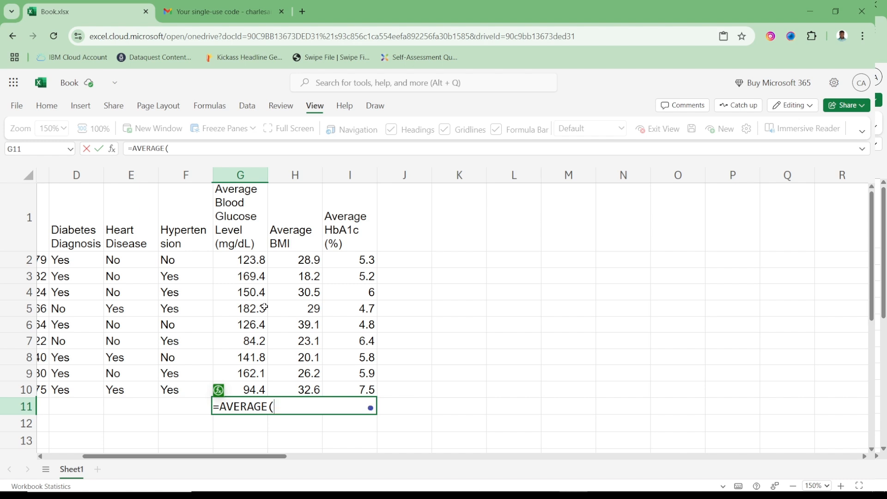
left_click_drag(239, 260, 244, 389)
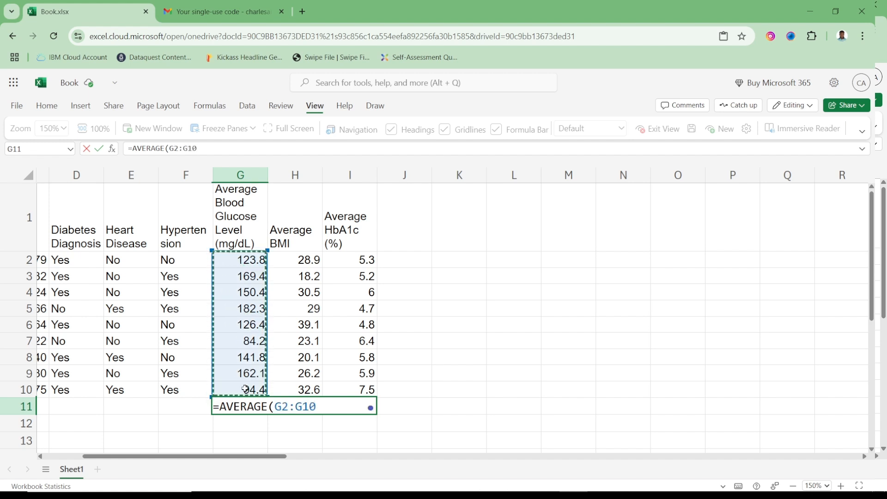
type(")")
key("Return")
key("Up")
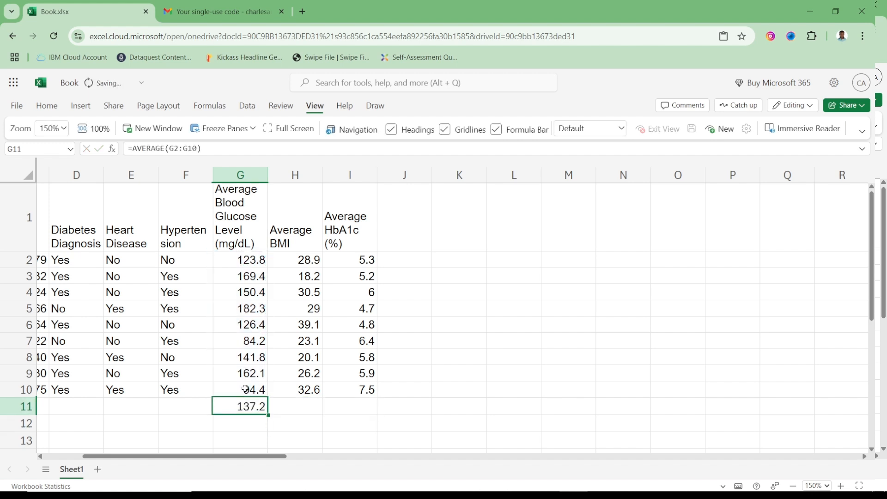
Fill the G11 average across to I11 and format G11:I11 to two decimal places.
left_click_drag(268, 415, 351, 412)
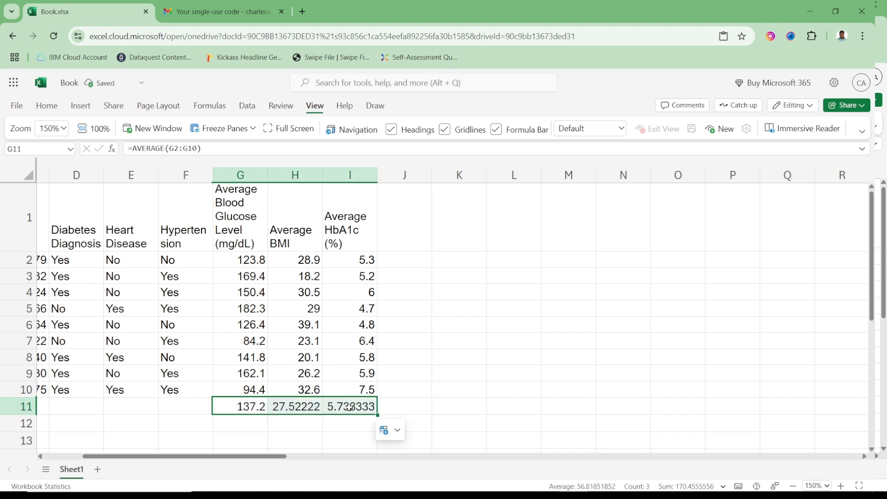
key("Left")
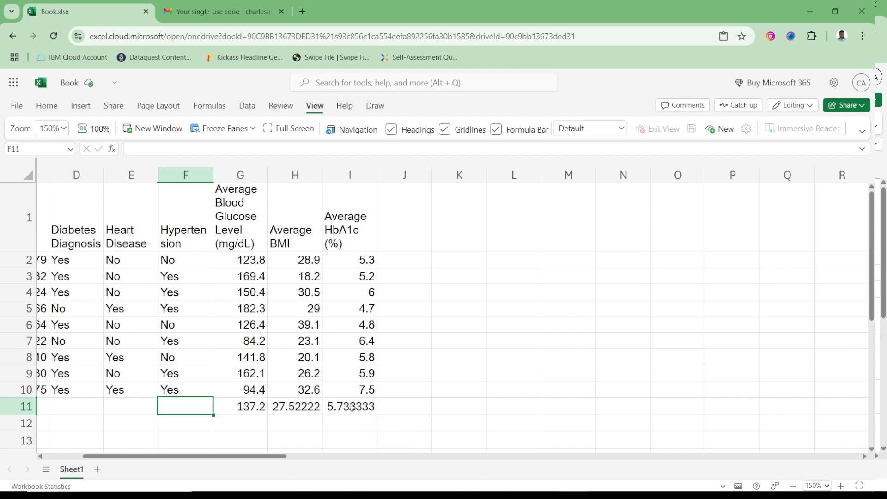
left_click_drag(255, 405, 351, 407)
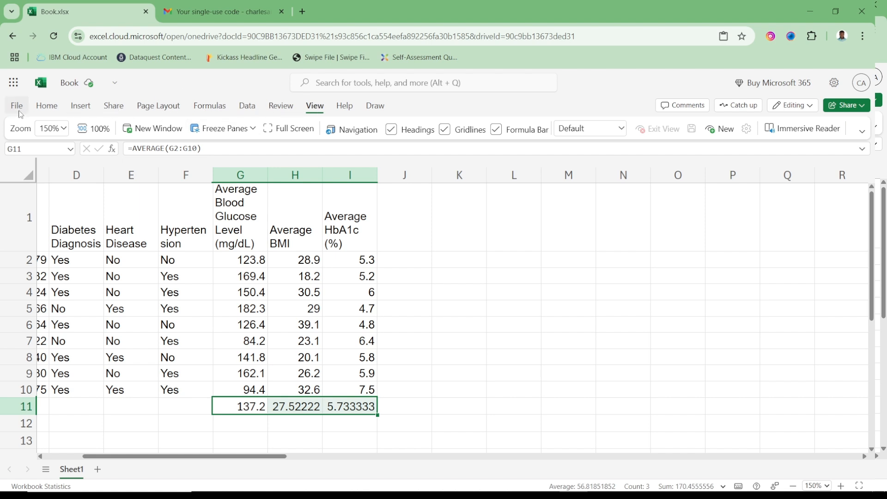
left_click(46, 110)
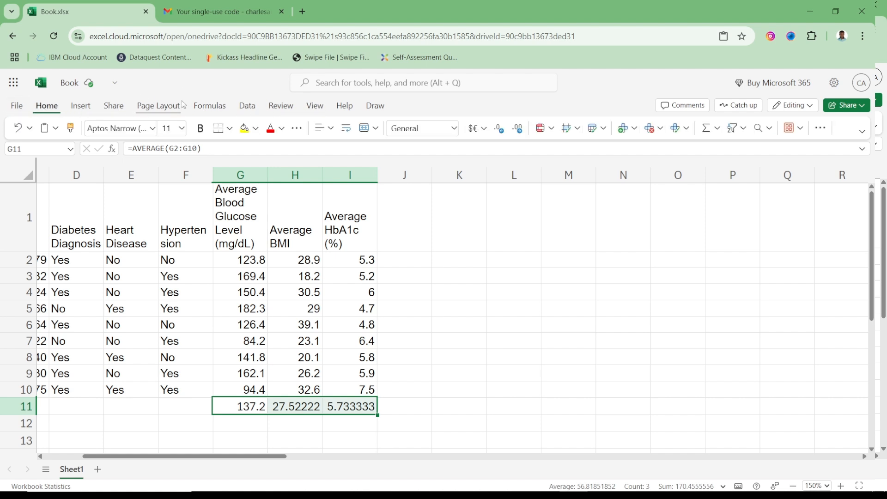
left_click(500, 131)
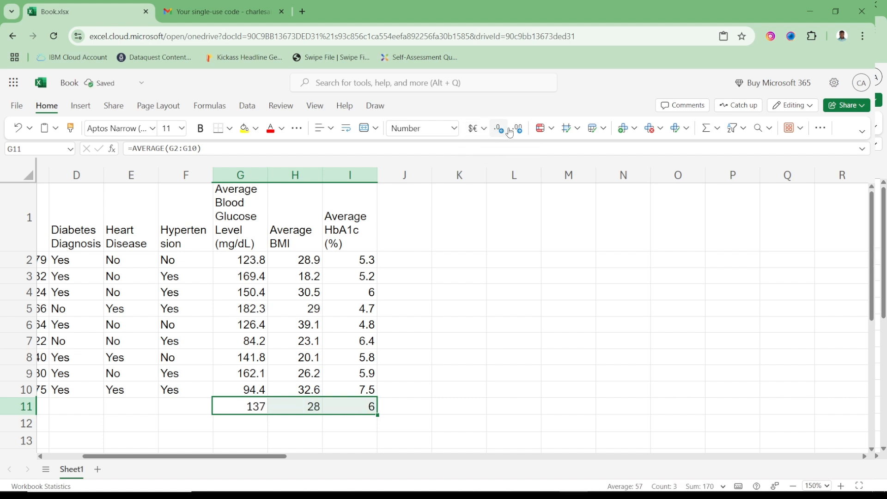
left_click(518, 131)
left_click(518, 131)
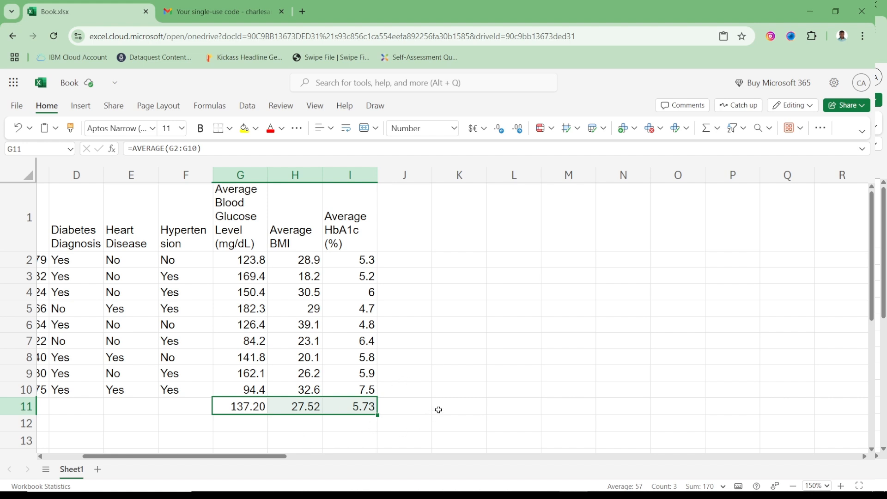
Enter the heading Sumif in cell K1, keeping the averages in row 11.
key("Delete")
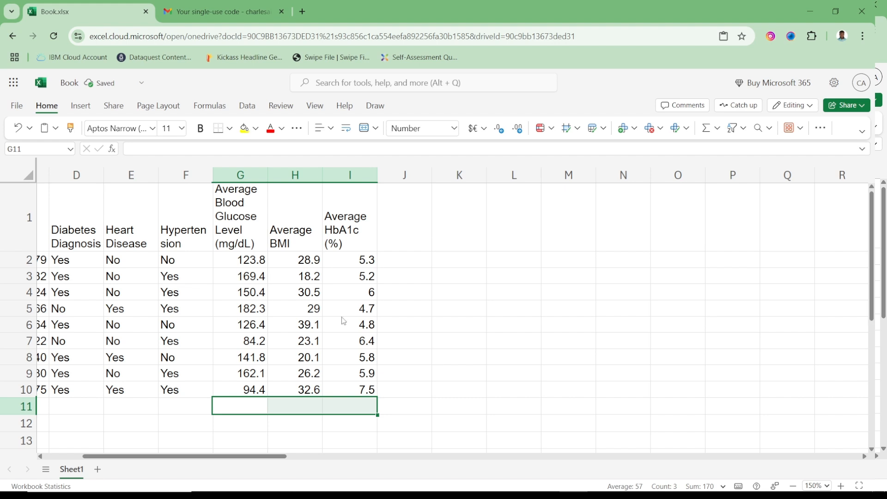
key("ctrl+z")
left_click(428, 231)
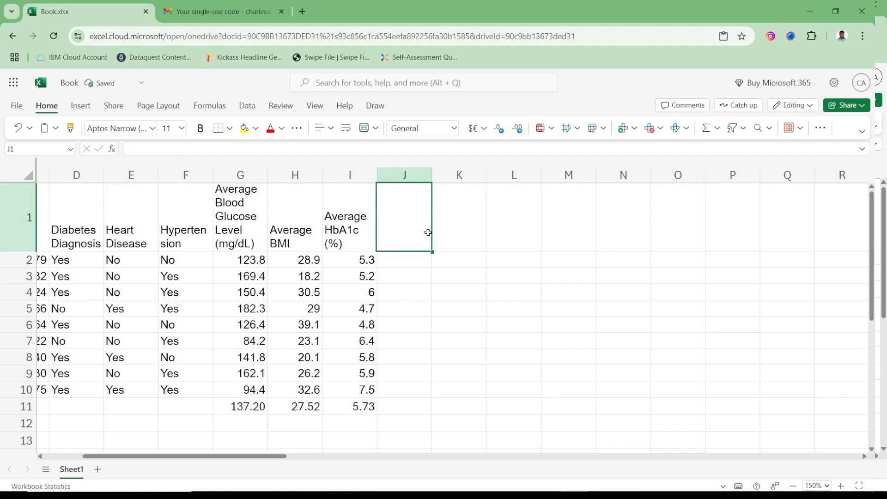
left_click(440, 233)
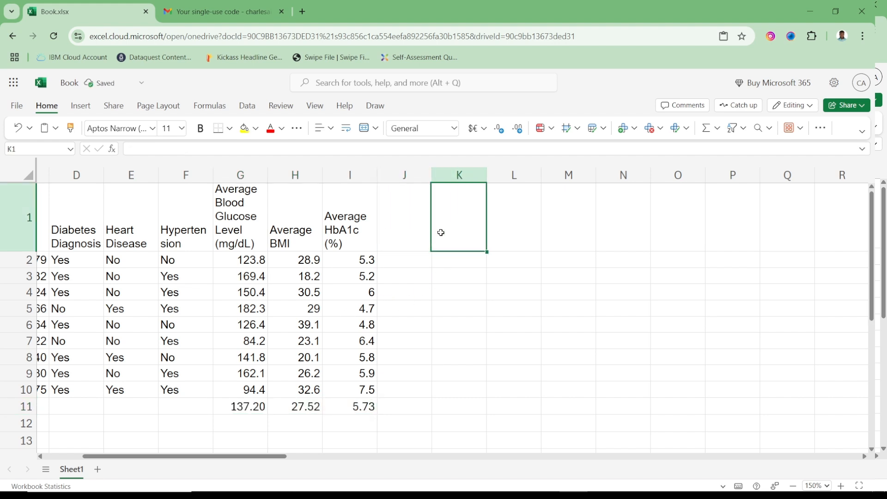
type("Sumit")
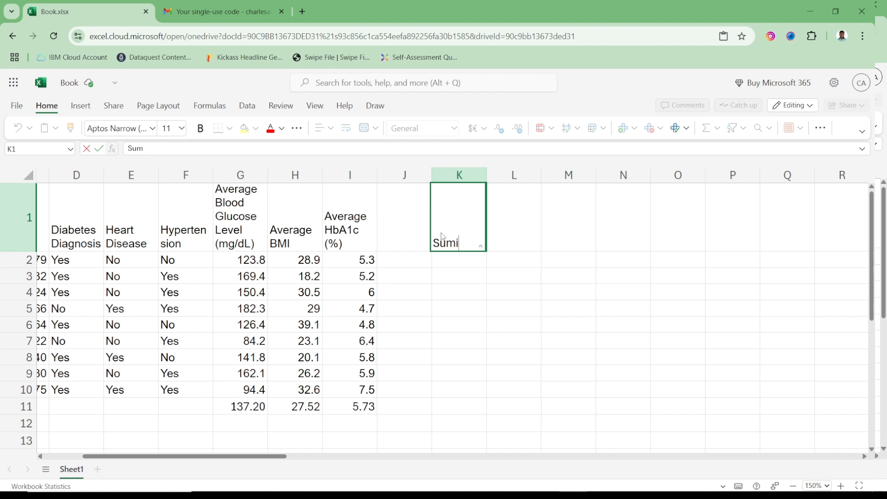
key("BackSpace")
type("f")
key("Tab")
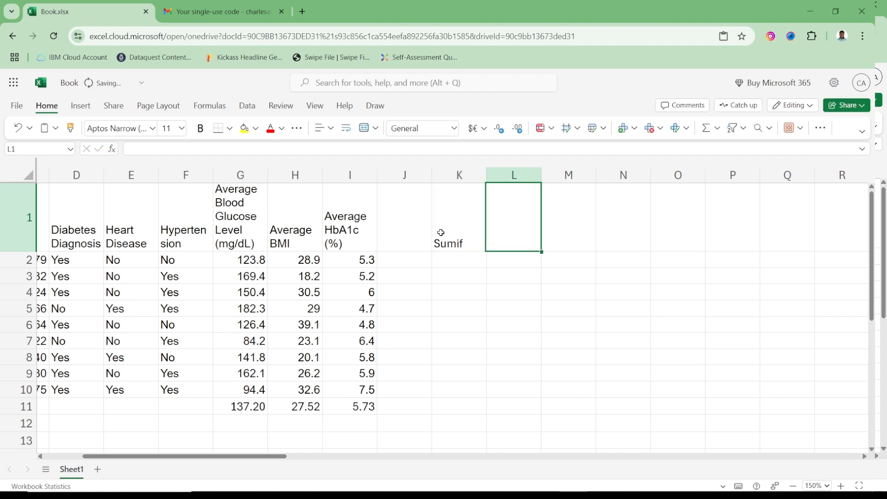
type("sumi")
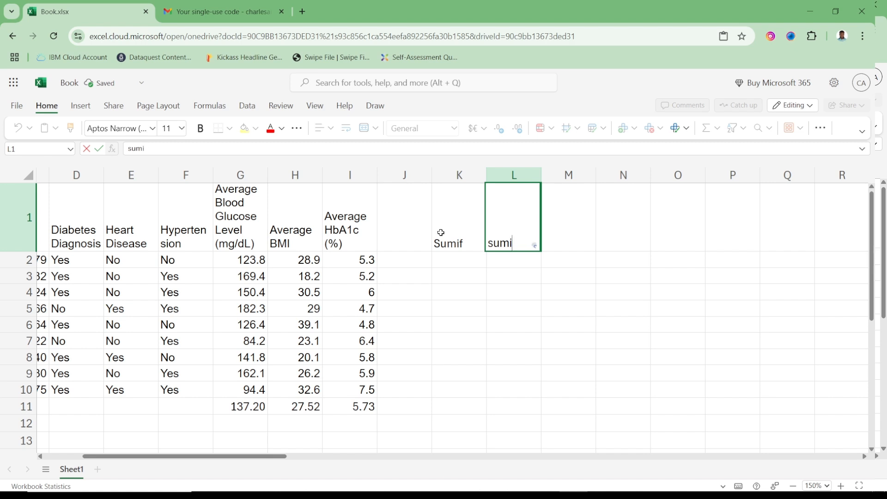
type("fs")
key("BackSpace")
key("BackSpace")
key("BackSpace")
key("BackSpace")
key("BackSpace")
key("BackSpace")
left_click(460, 243)
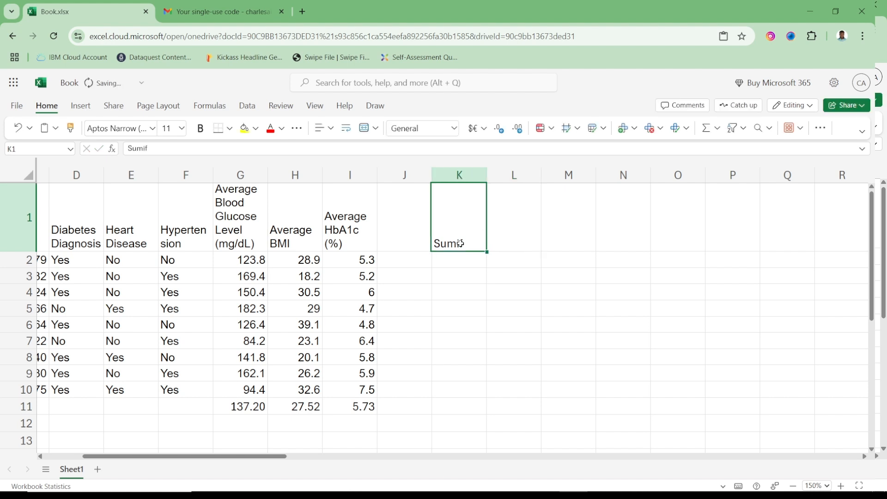
Review the dataset's columns along the first patient's row, from Names to Average HbA1c, and return to K2.
left_click(460, 265)
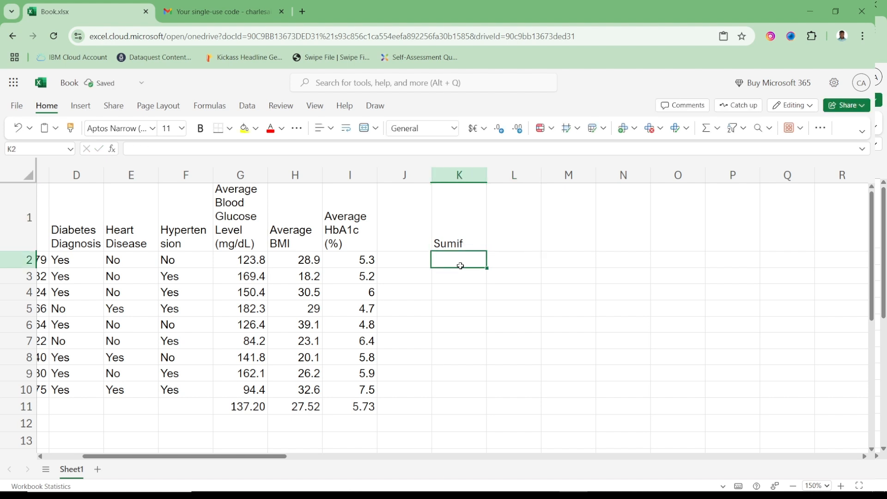
key("Left")
key("Left")
key("Left")
key("Left")
key("Left")
key("Left")
key("Left")
key("Left")
key("Left")
key("Left")
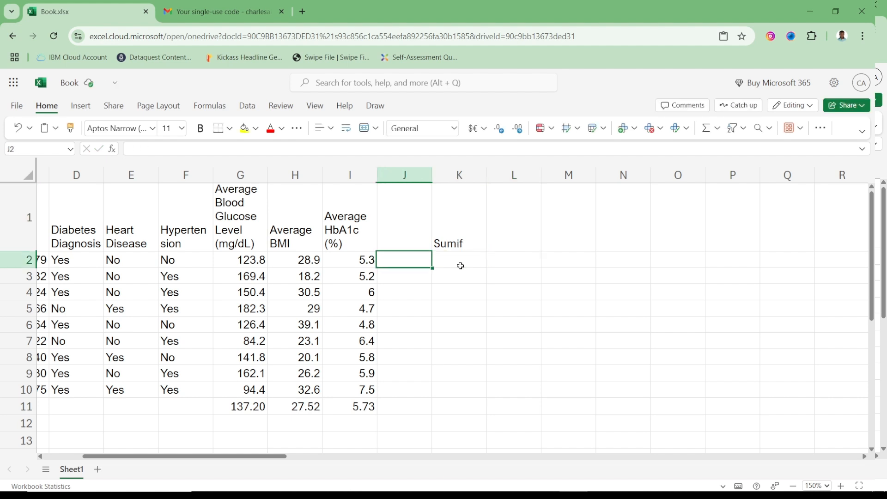
key("Right")
key("Right")
key("Right")
key("Right")
key("Right")
key("Right")
key("Right")
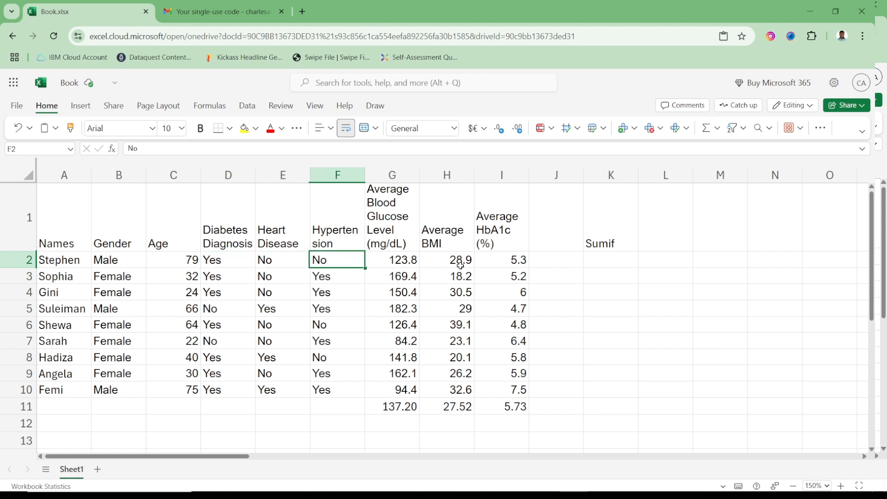
key("Right")
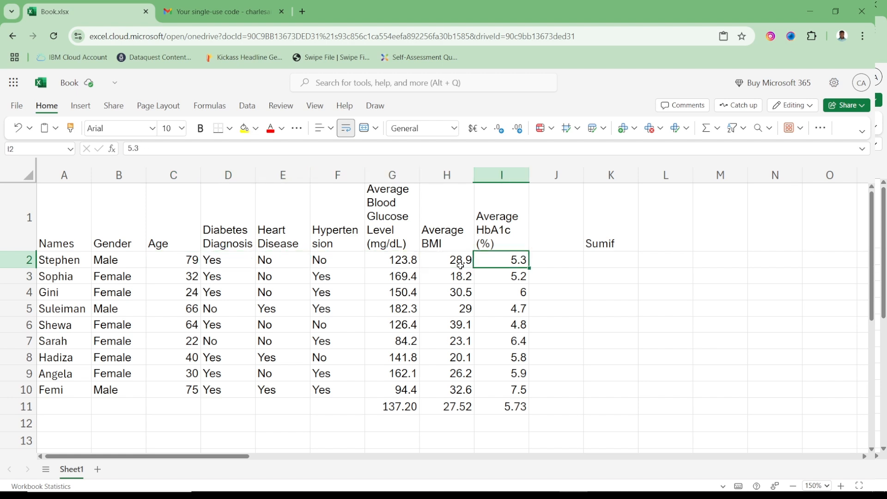
key("Right")
key("Right")
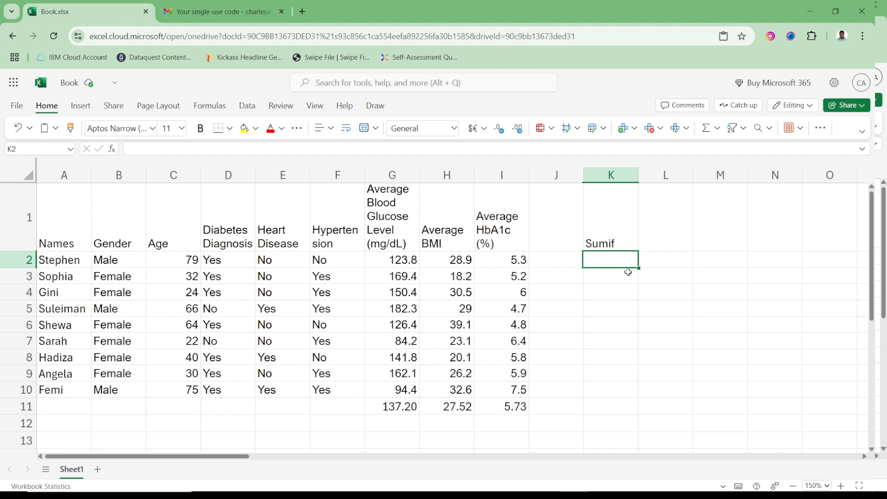
Sum the blood glucose values of the male patients in cell K2 with =SUMIF(B:B,"Male",G:G).
type("=")
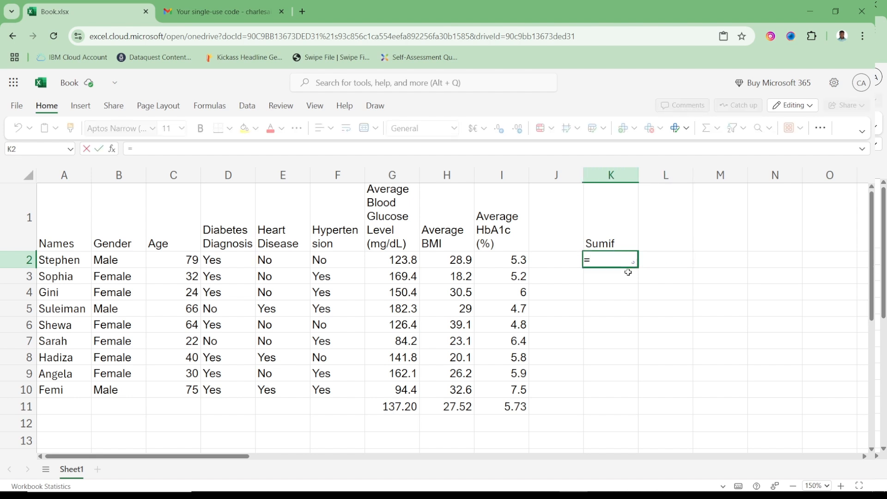
type("sum")
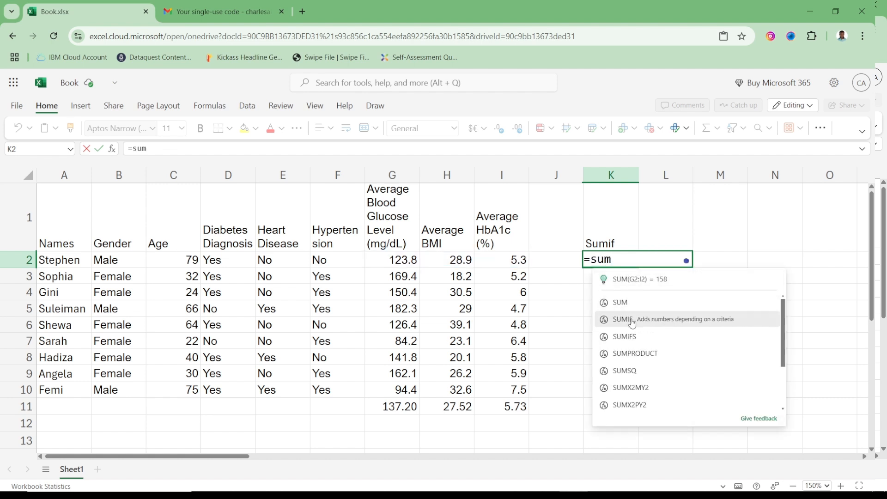
left_click(627, 323)
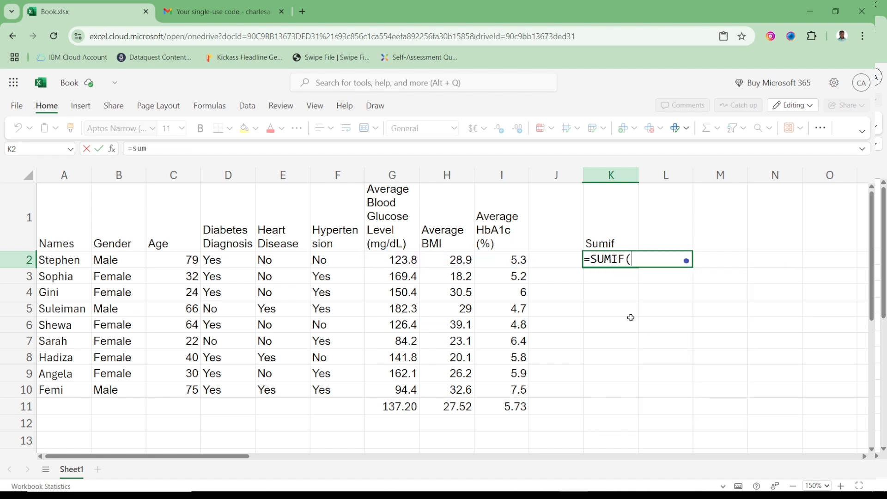
left_click(589, 275)
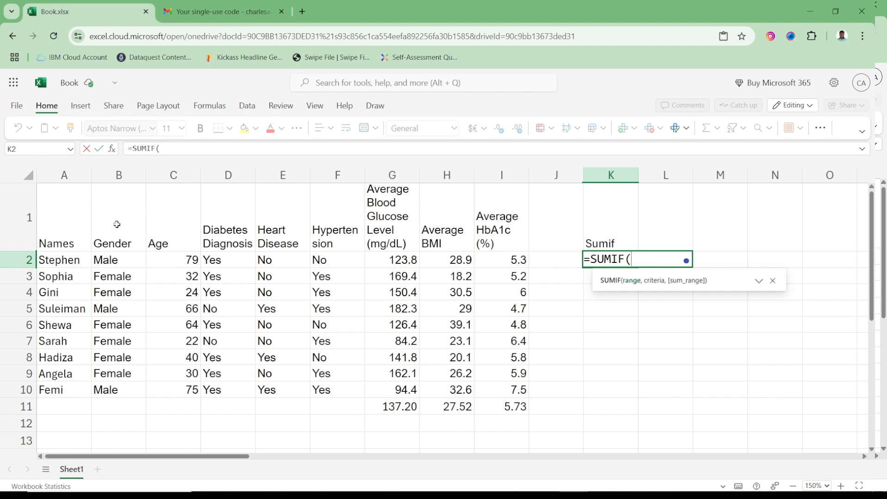
left_click(115, 174)
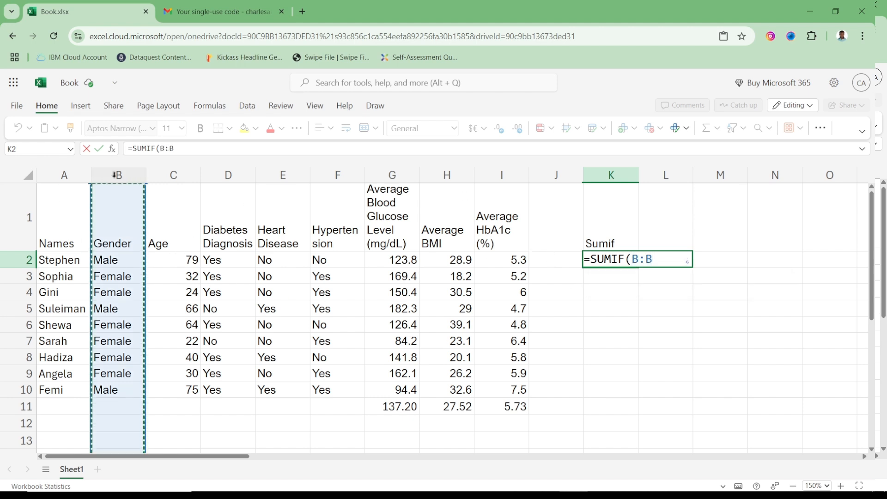
type(",")
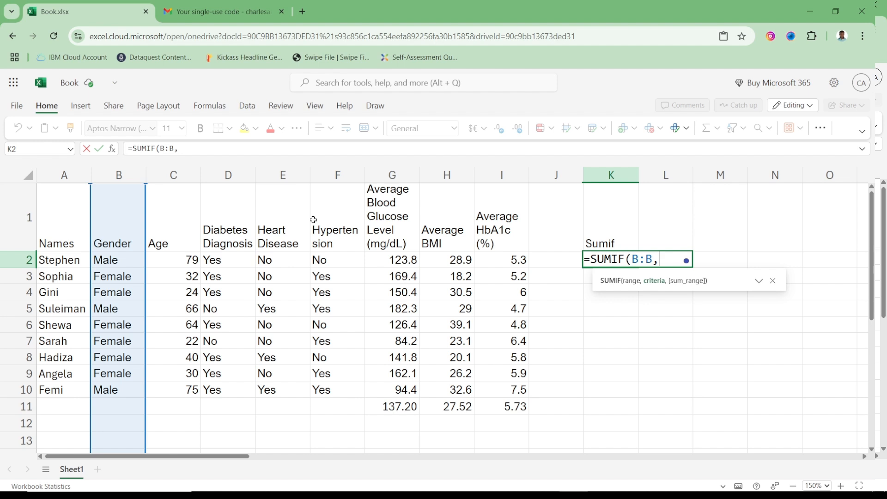
type("\"Male\"")
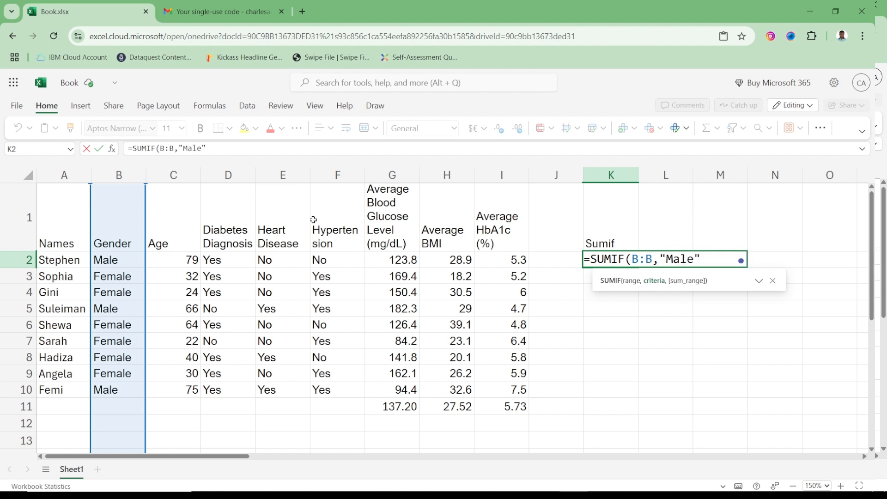
type(",")
left_click(383, 174)
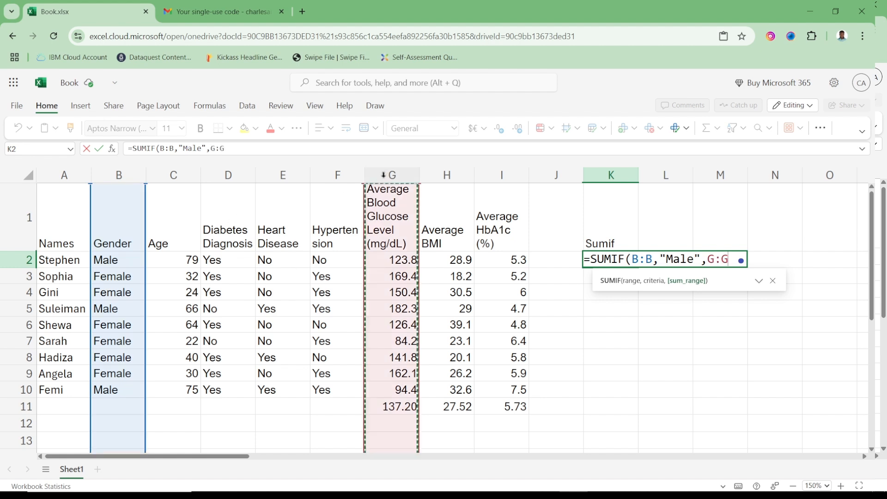
type(")")
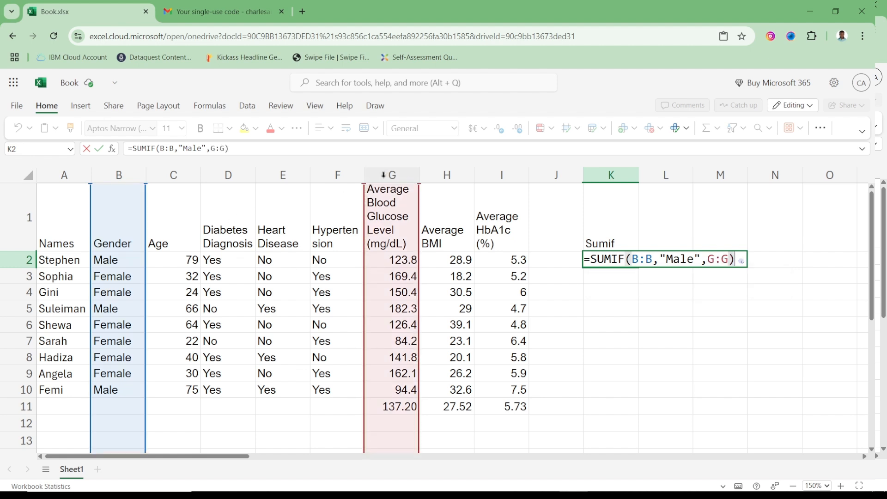
key("Return")
key("Up")
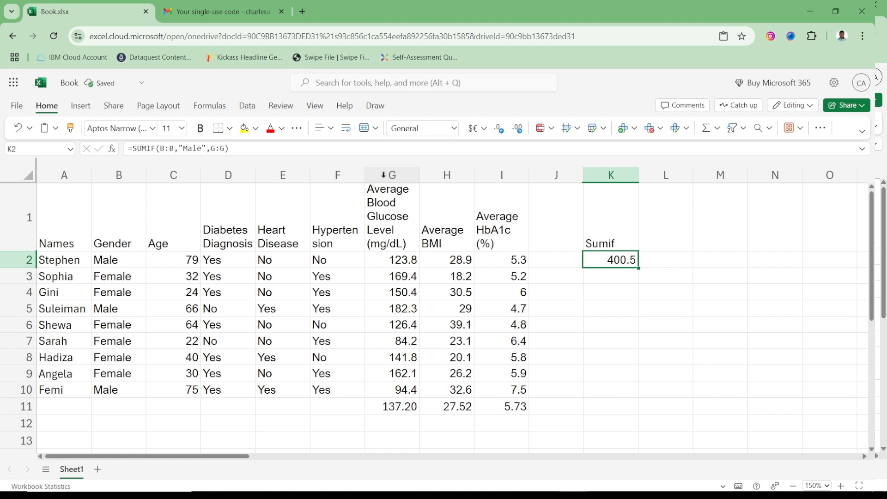
Sum the blood glucose values of the female patients in cell K3 with =SUMIF(B:B,"Female",G:G).
key("Left")
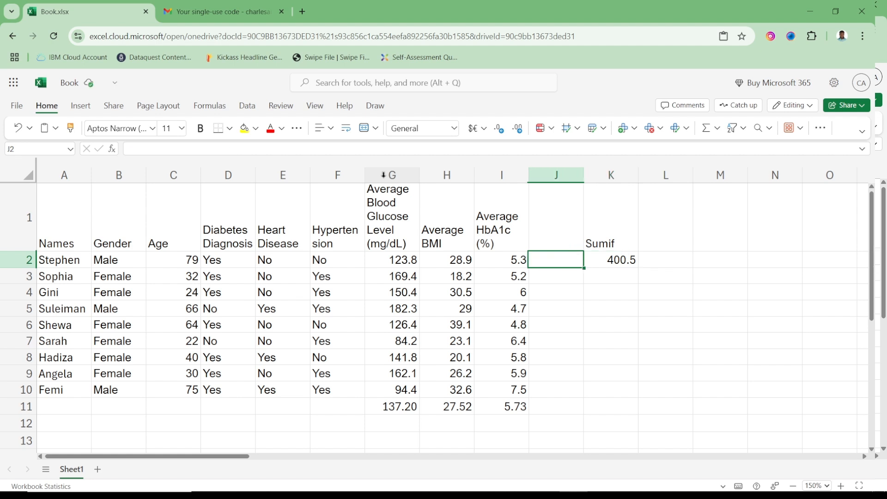
key("Right")
key("Down")
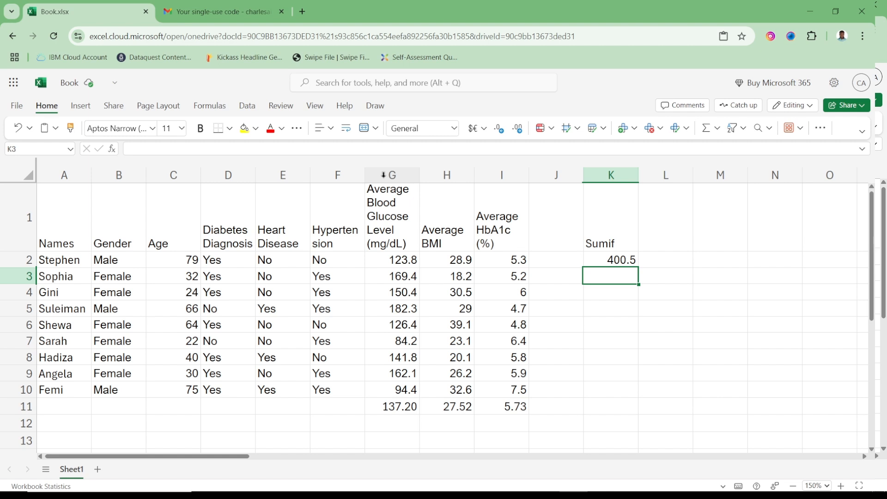
type("=")
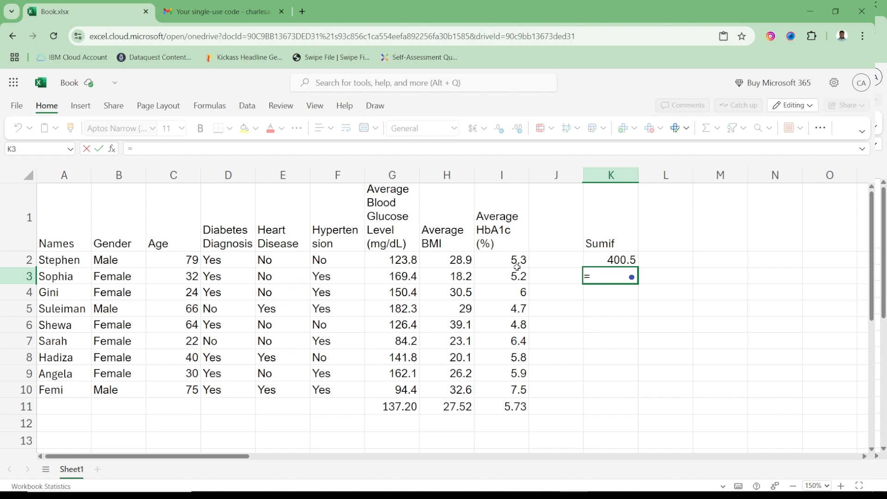
type("sumi")
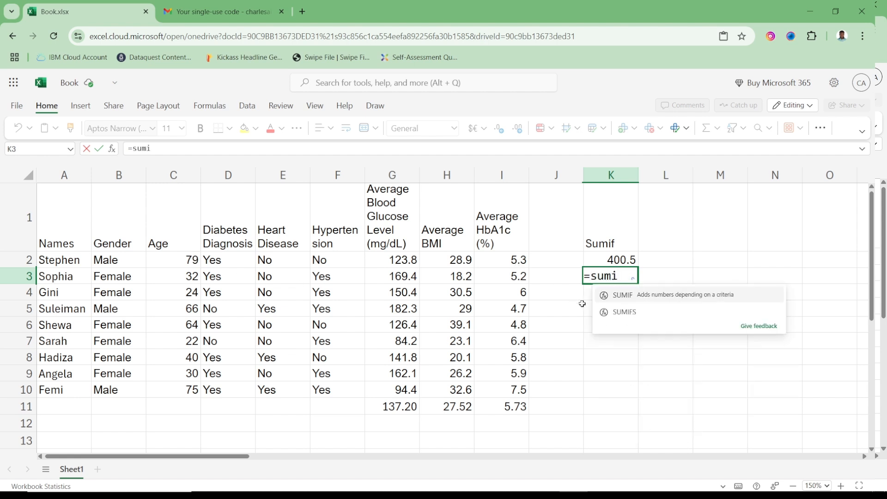
left_click(624, 312)
key("BackSpace")
key("BackSpace")
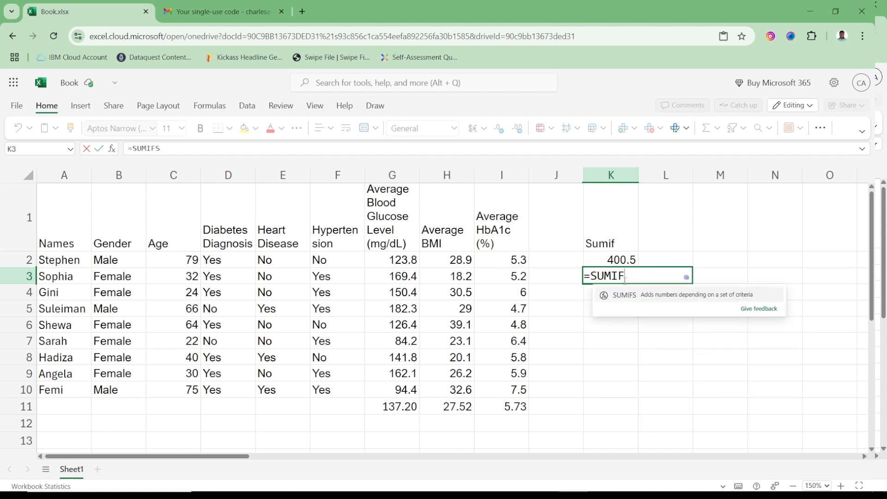
type("(")
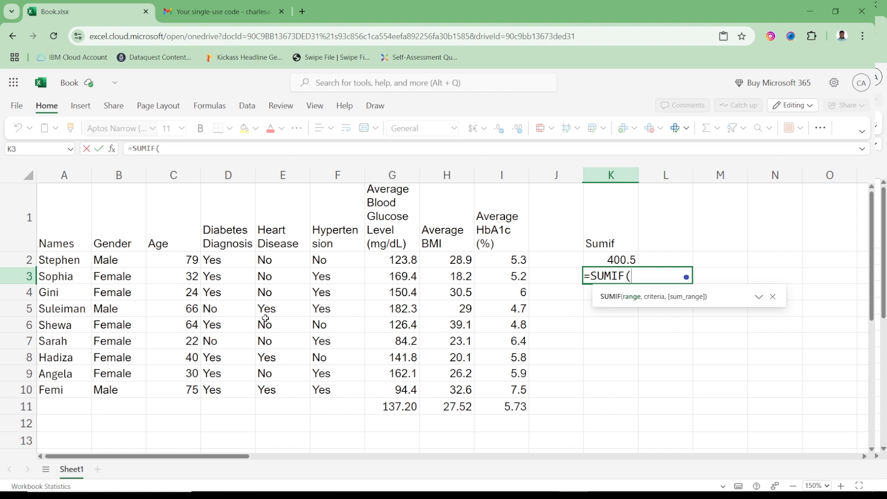
left_click(109, 174)
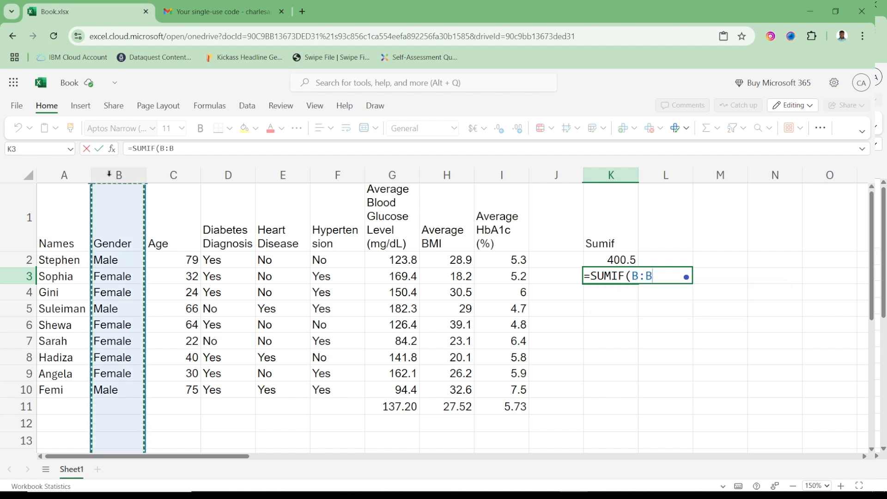
type(",\"")
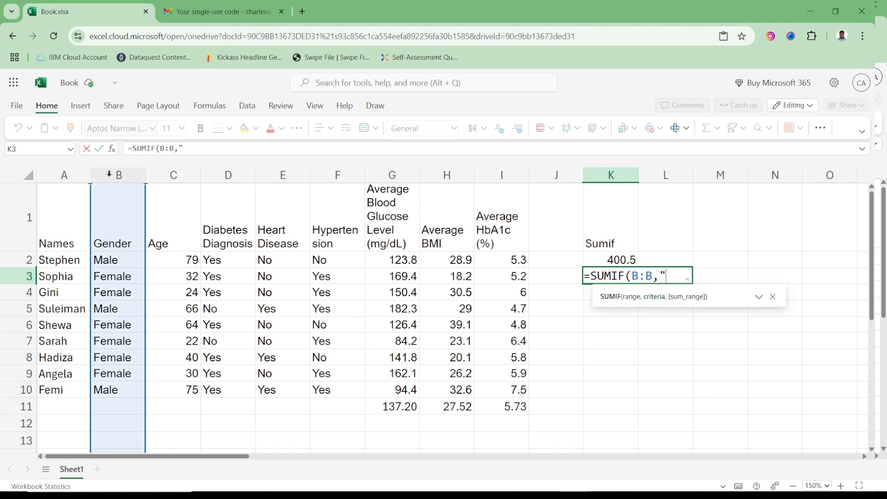
type("G")
key("BackSpace")
type("Femal")
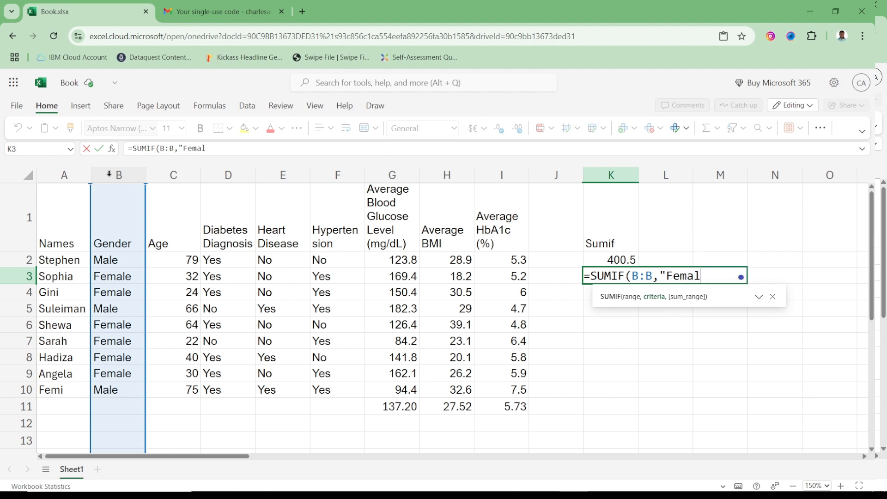
type("e\",")
left_click(392, 174)
type(")")
key("Return")
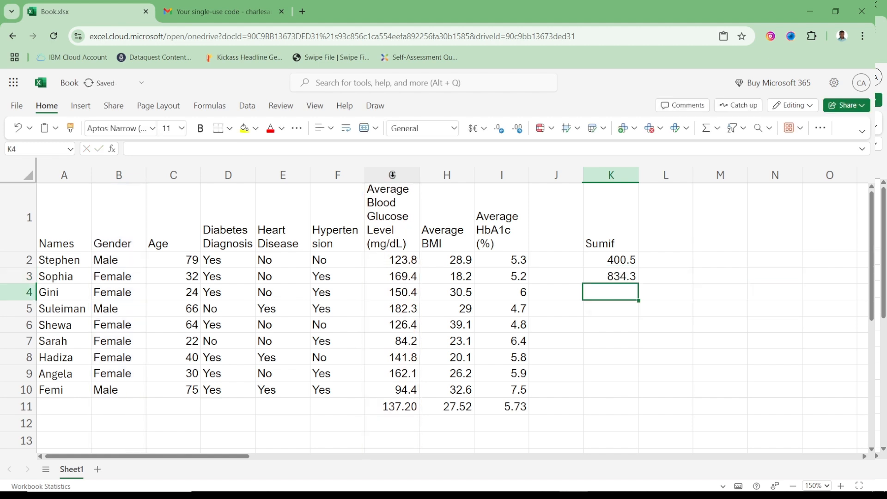
key("Up")
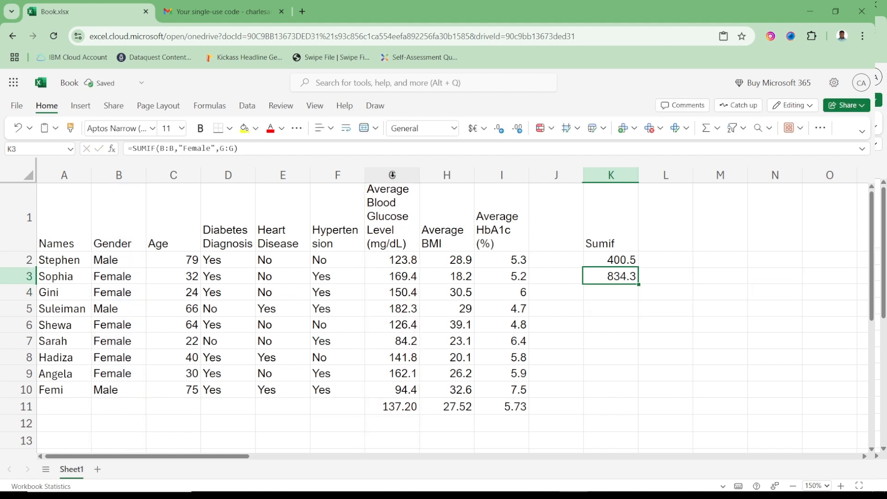
Enter the heading Gender and Diabetic in cell L1, beside the Sumif heading.
key("Up")
key("Right")
key("Up")
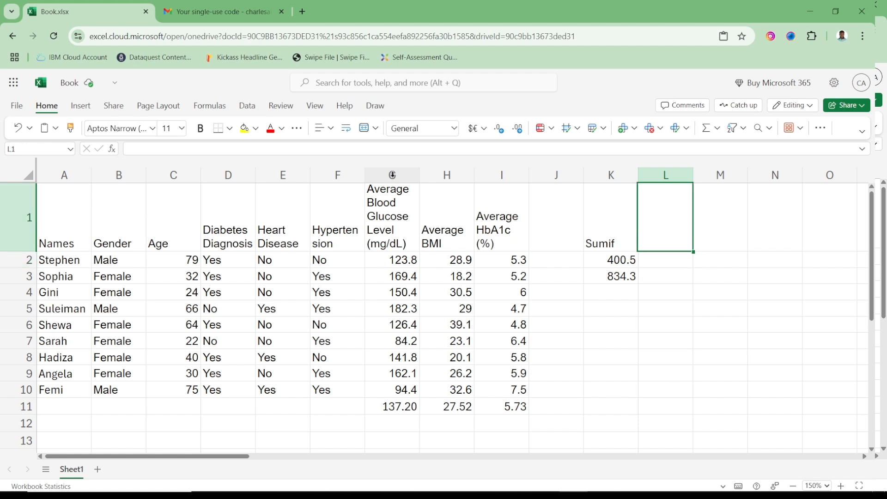
type("Gender")
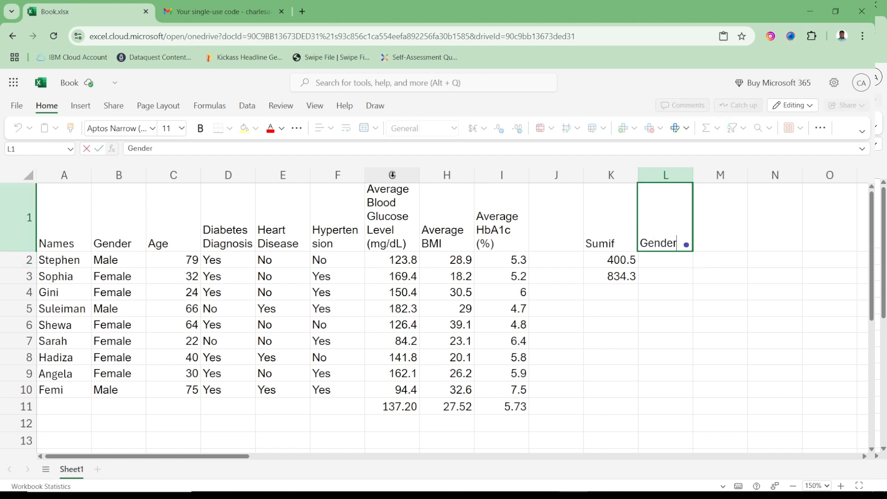
type(" and D")
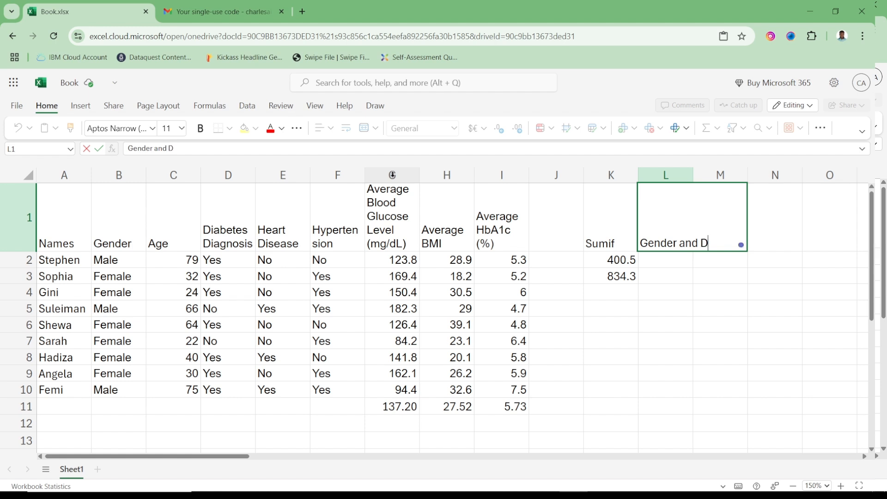
type("iabetic")
key("Return")
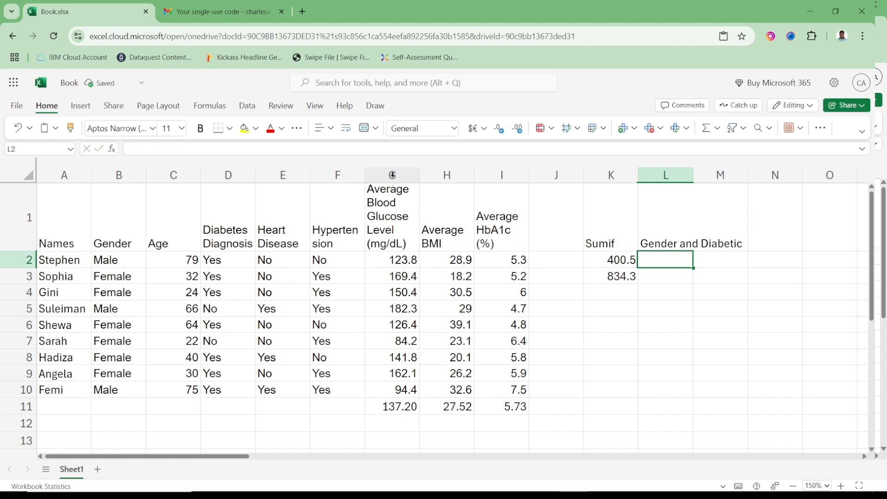
Sum the blood glucose values of the diabetic male patients in cell L2 with =SUMIFS(G:G,B:B,"Male",D:D,"Yes").
type("=sumifs")
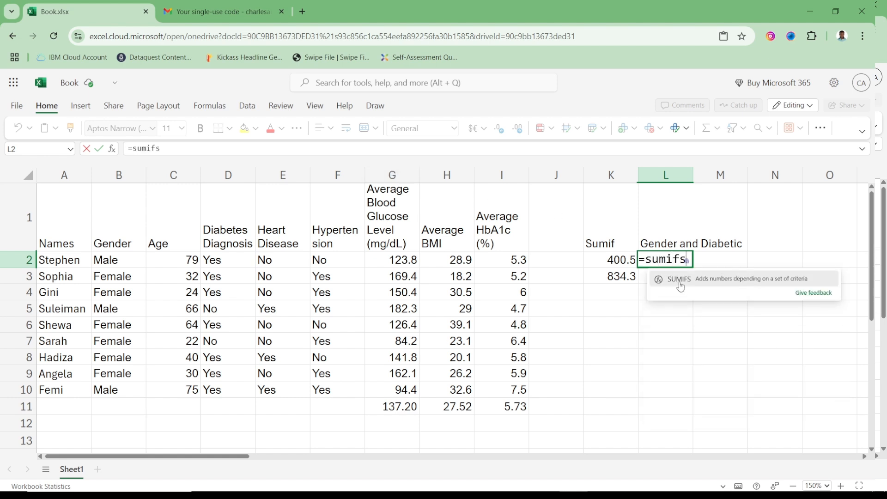
left_click(679, 280)
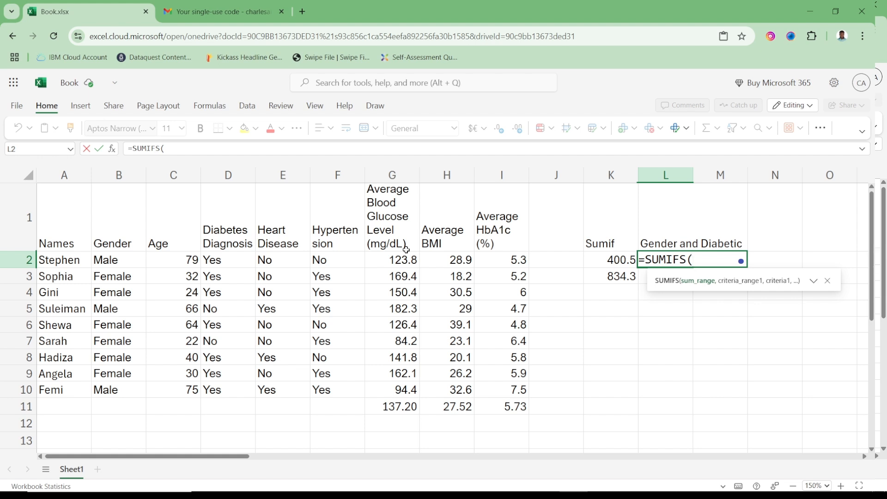
left_click(391, 175)
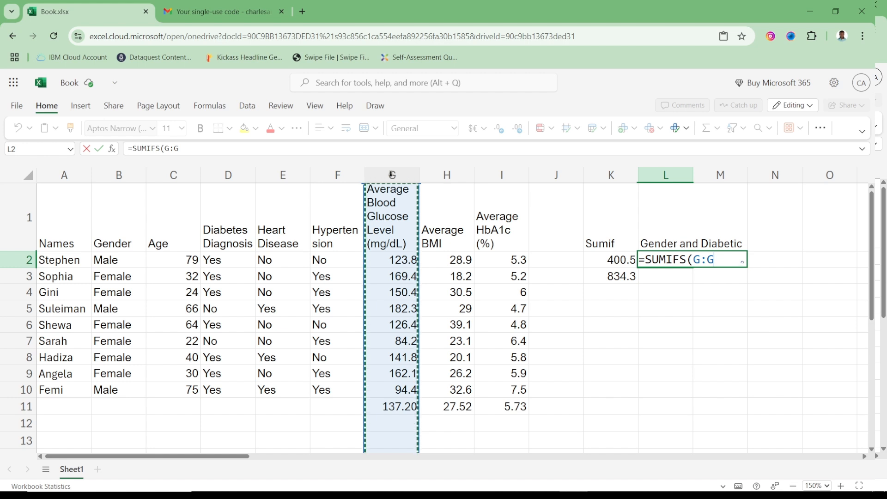
type(",")
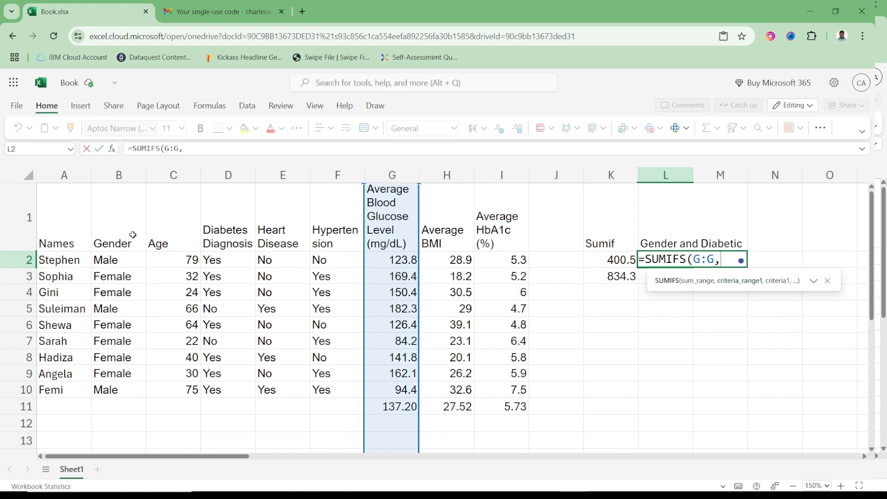
left_click(113, 174)
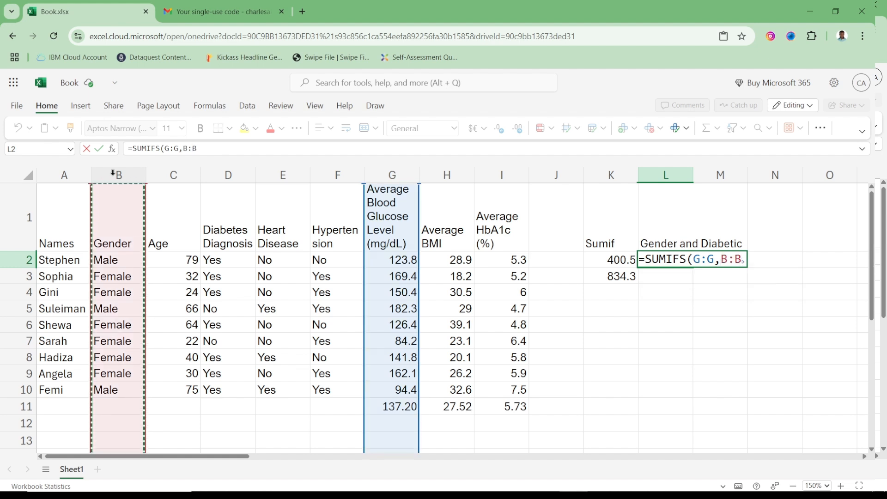
type(",")
type("\"M")
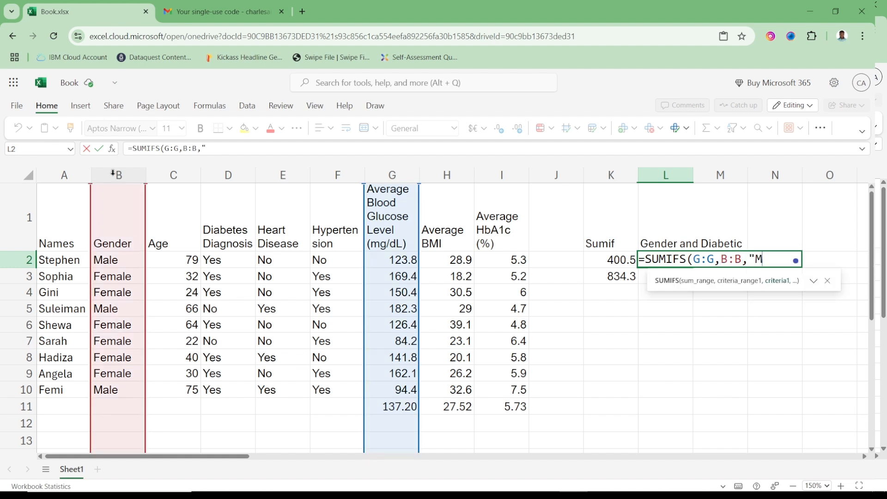
type("ale\",")
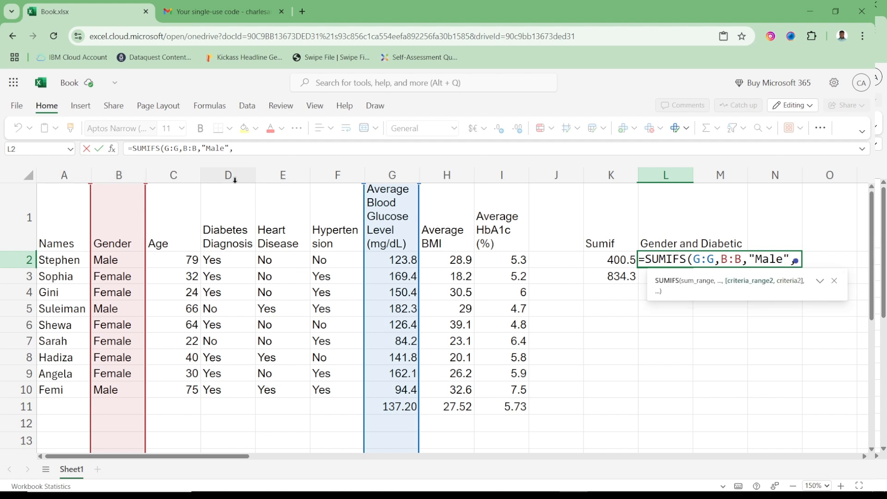
left_click(222, 174)
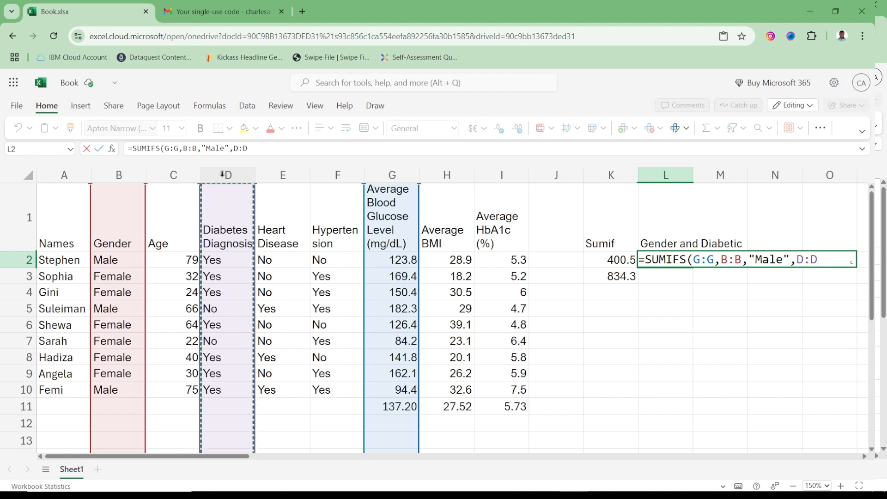
type(",")
type("\"Y")
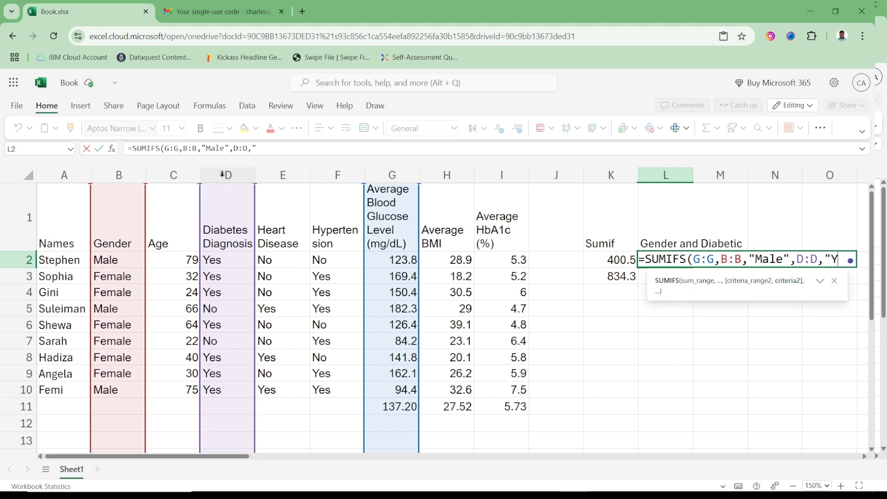
type("es\")")
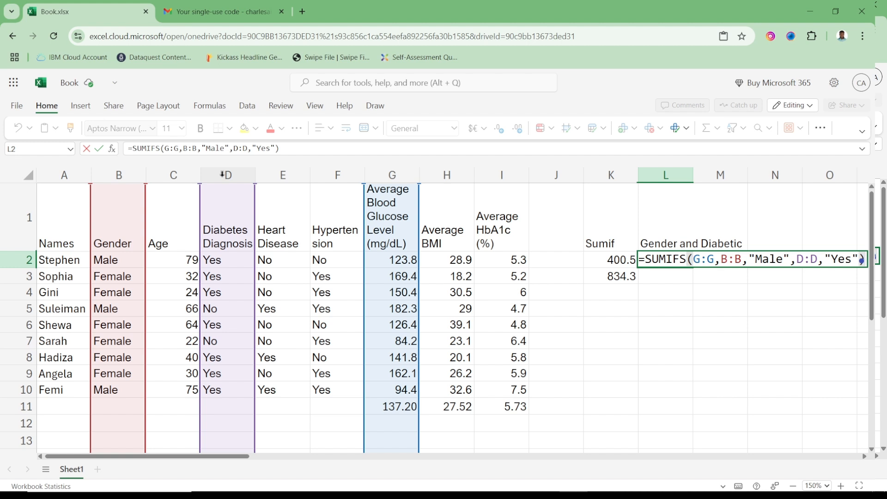
key("Return")
key("Up")
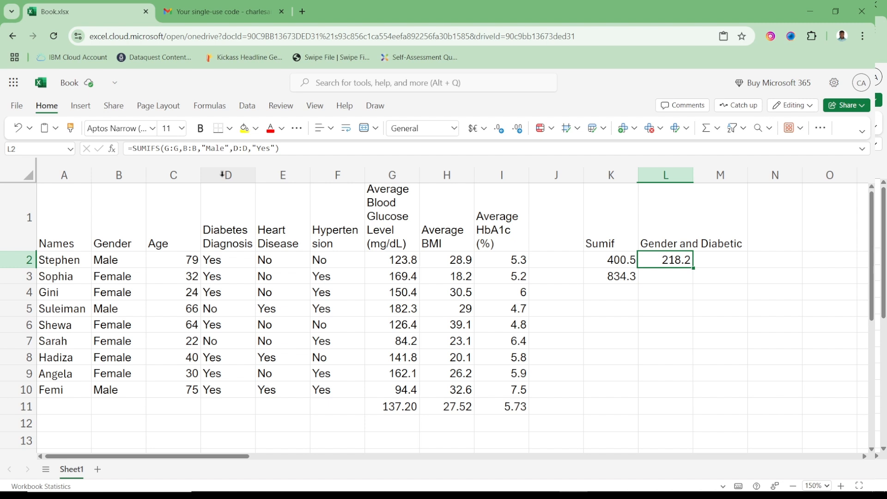
Sum the blood glucose values of the diabetic female patients in cell L3 with =SUMIFS(G:G,B:B,"Female",D:D,"Yes").
key("Down")
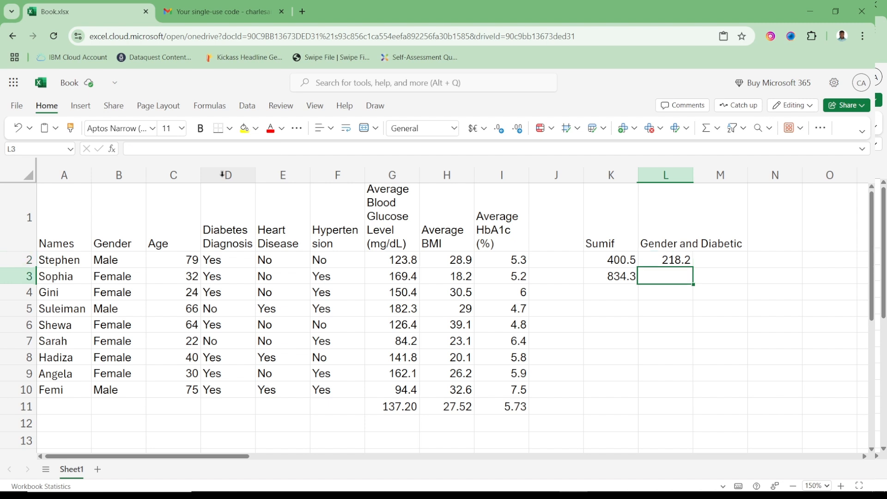
type("=")
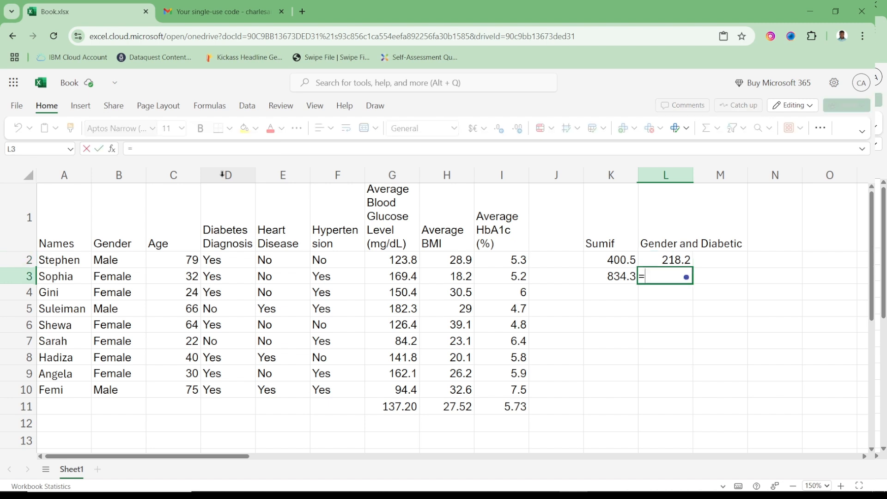
type("sumifs")
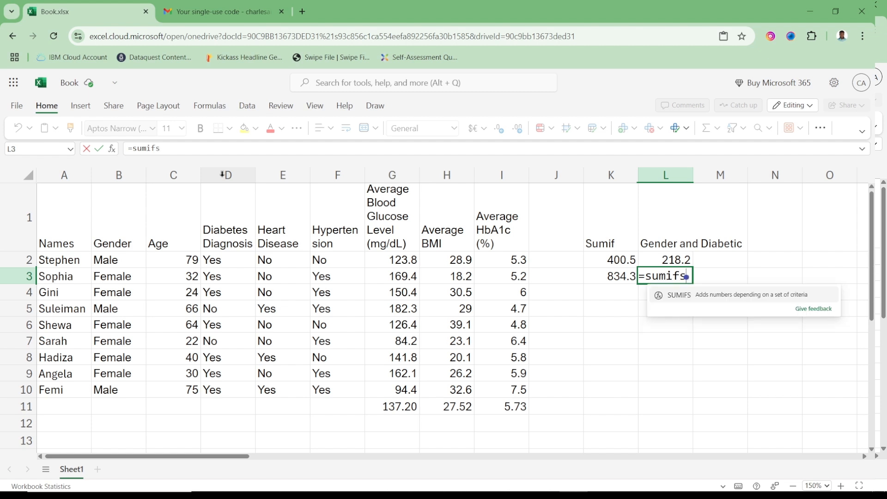
type("(")
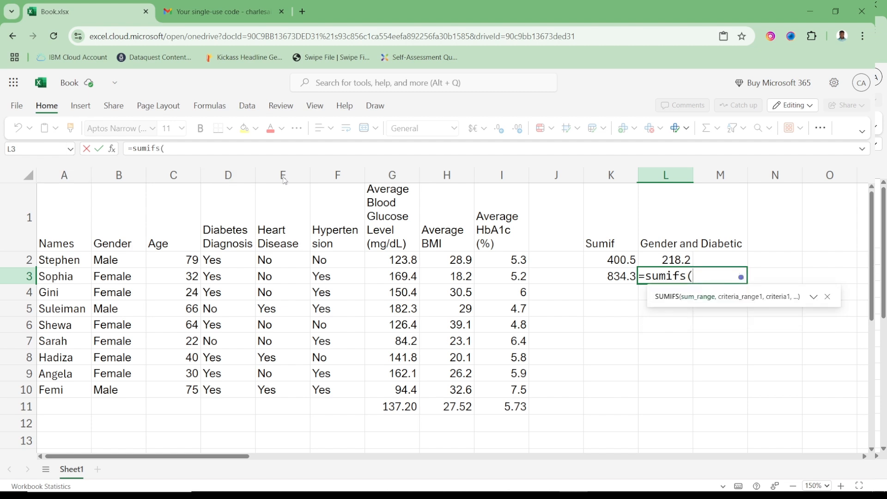
left_click(387, 173)
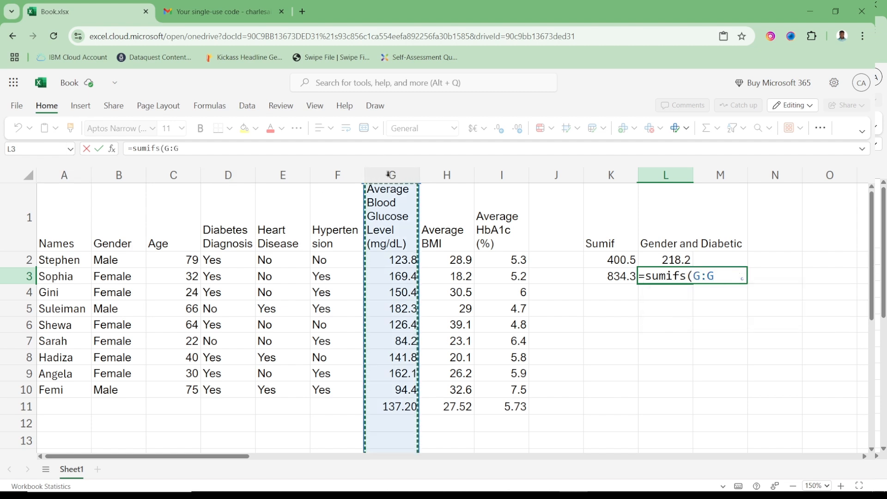
type(",")
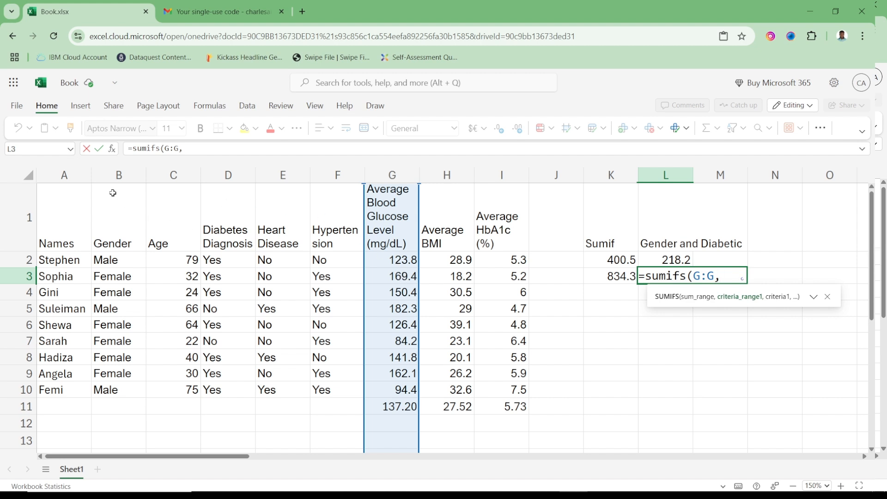
left_click(111, 171)
type(",")
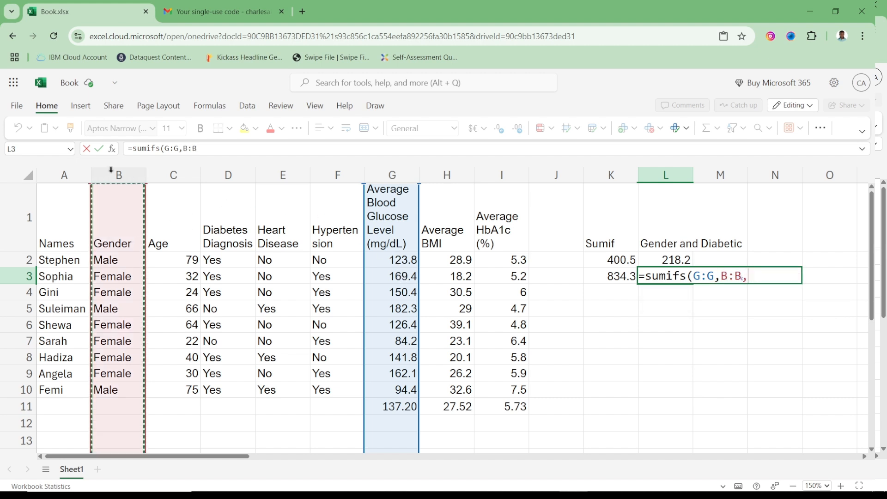
type("\"Female\"")
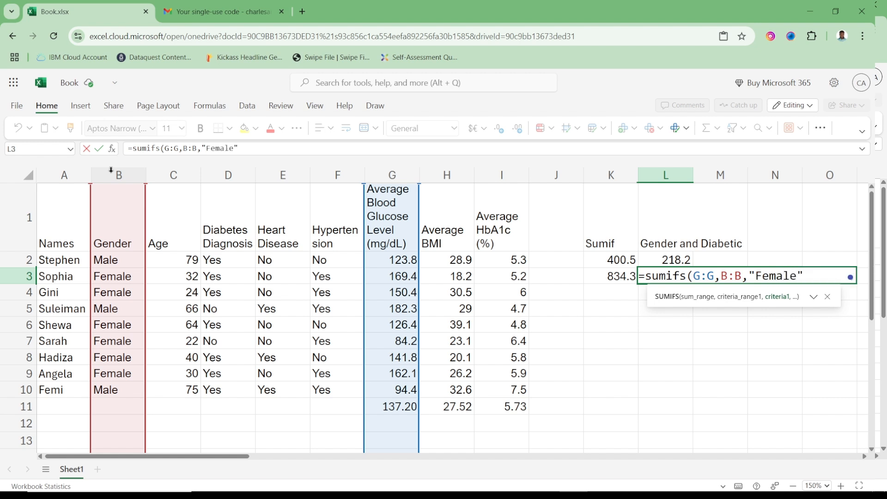
type(",")
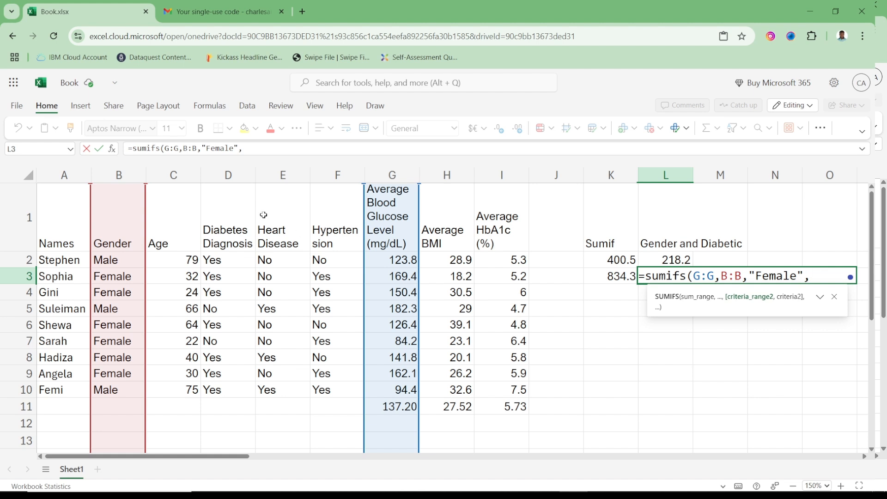
left_click(227, 172)
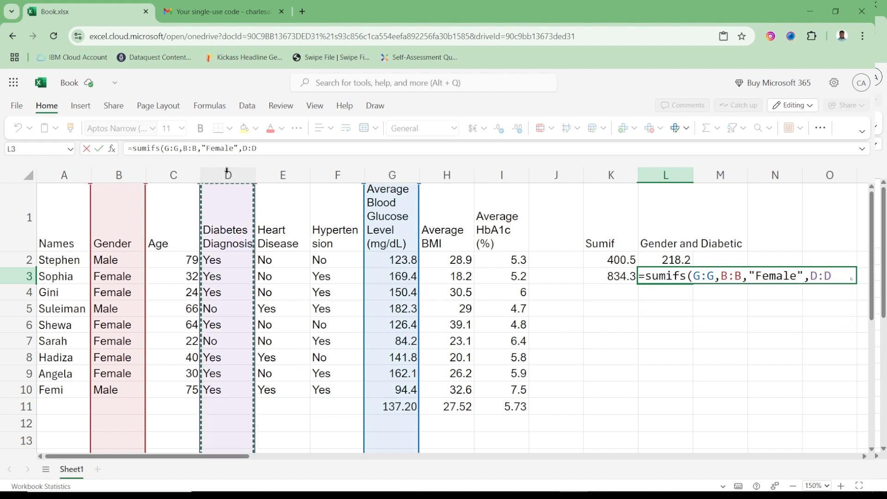
type(",\"")
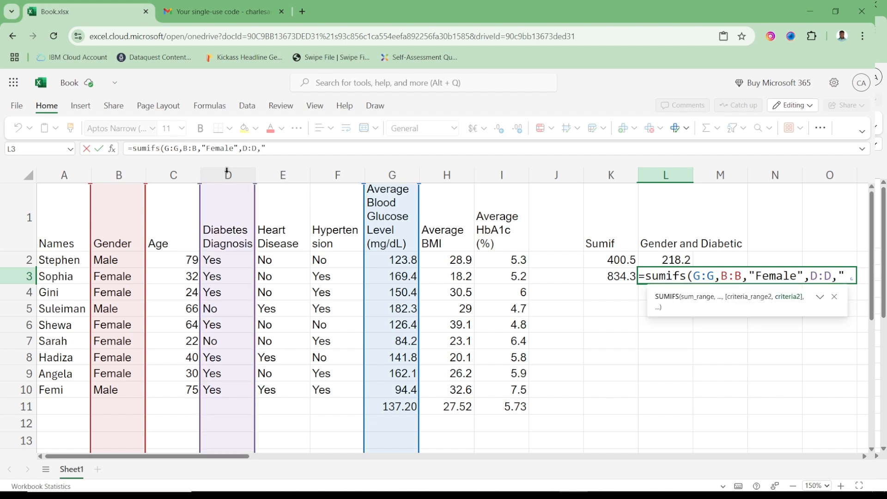
type("Yes\"")
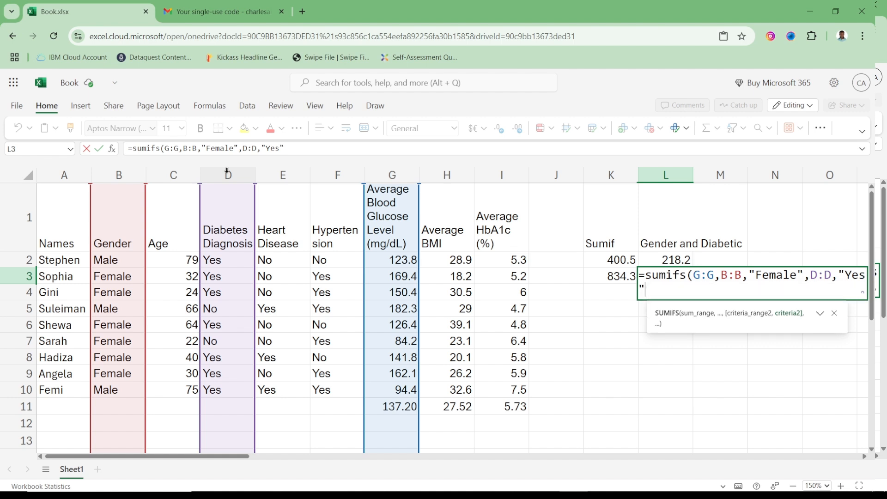
type(")")
key("Return")
key("Up")
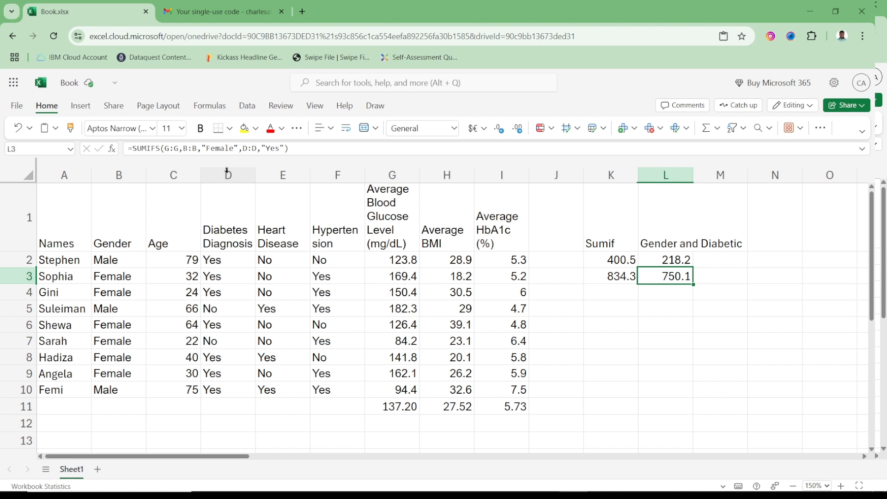
Enter the headings Averageif in cell K5 and Averageifs in cell L5.
left_click(599, 315)
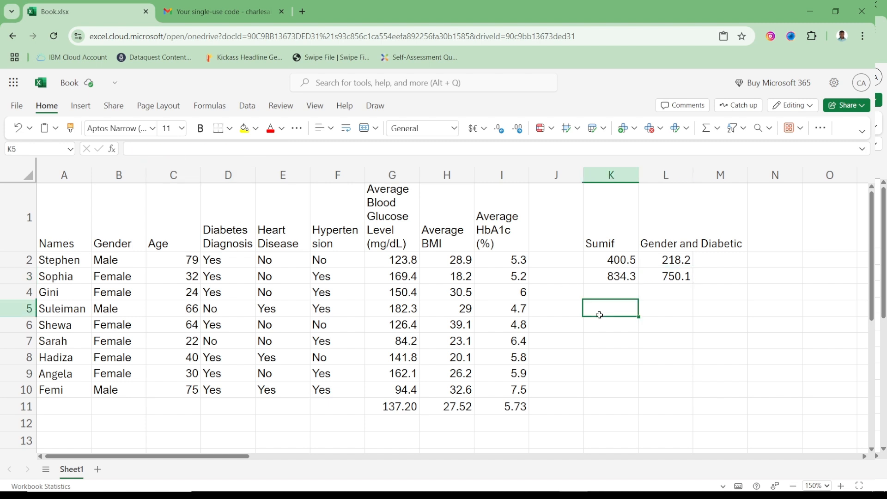
type("Averag")
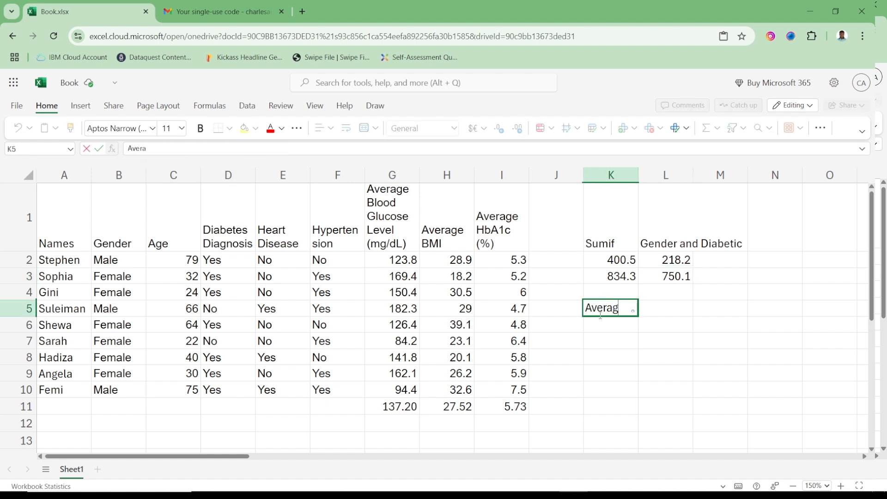
type("eif")
key("Tab")
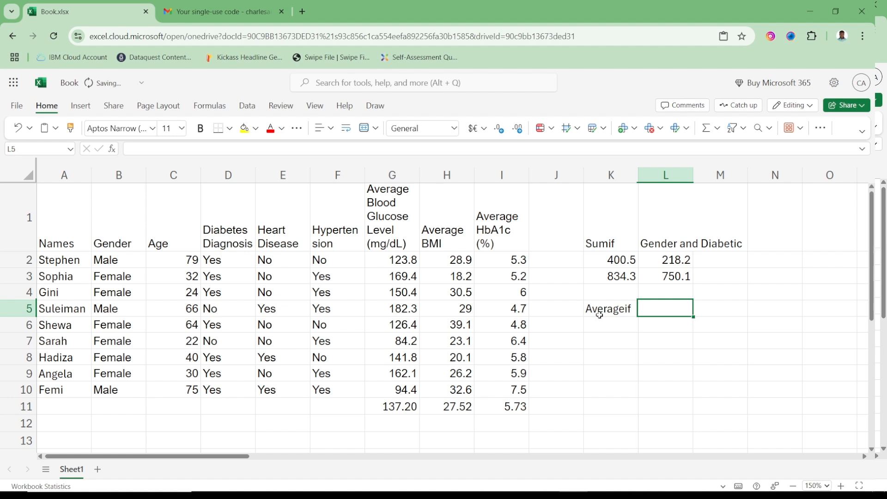
type("Average")
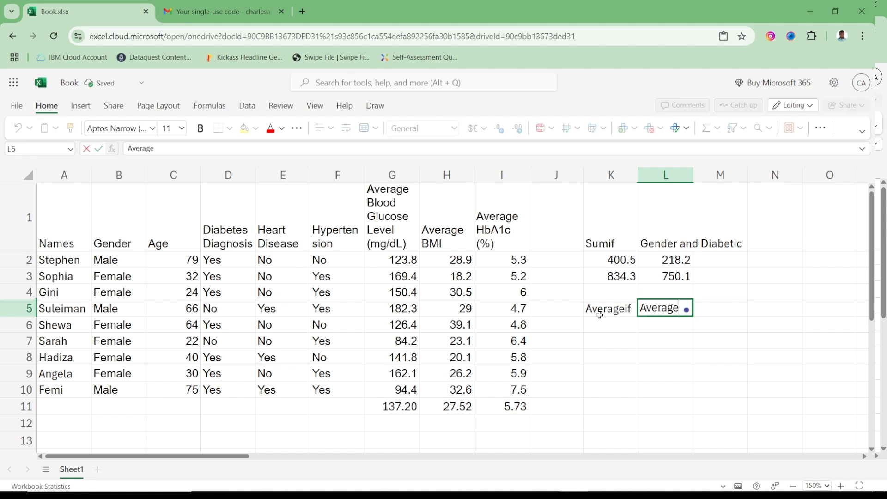
type("ifs")
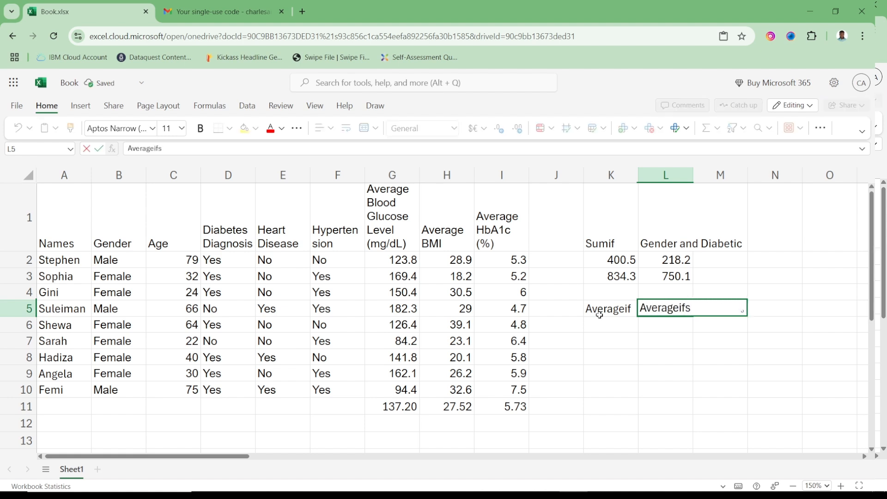
key("Return")
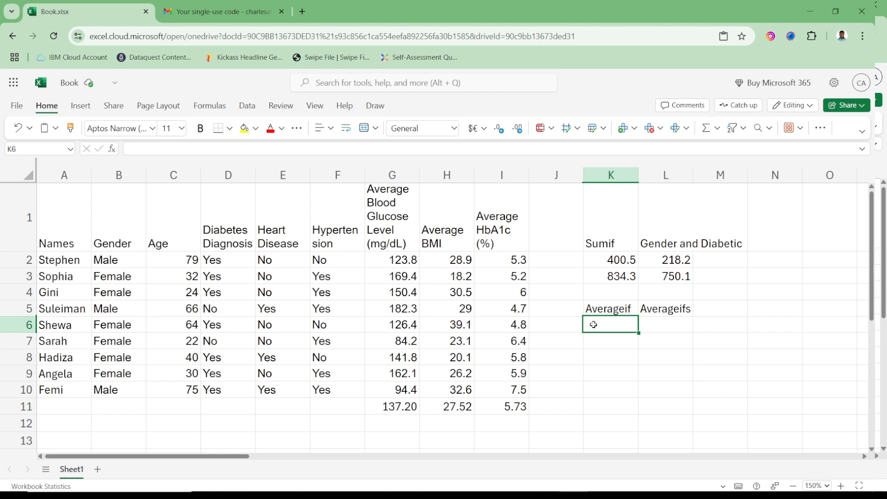
Average the BMI of the male patients in cell K6 with =AVERAGEIF(B:B,"Male",H:H) and format it to two decimal places.
type("=")
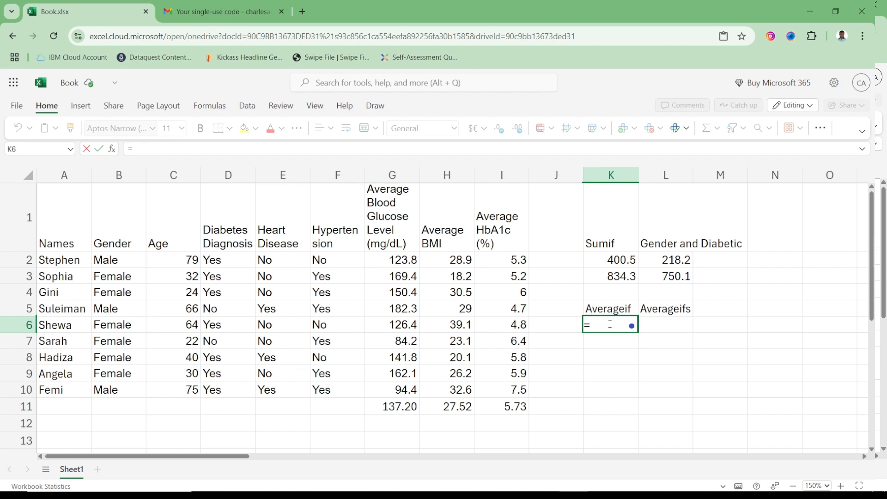
type("aver")
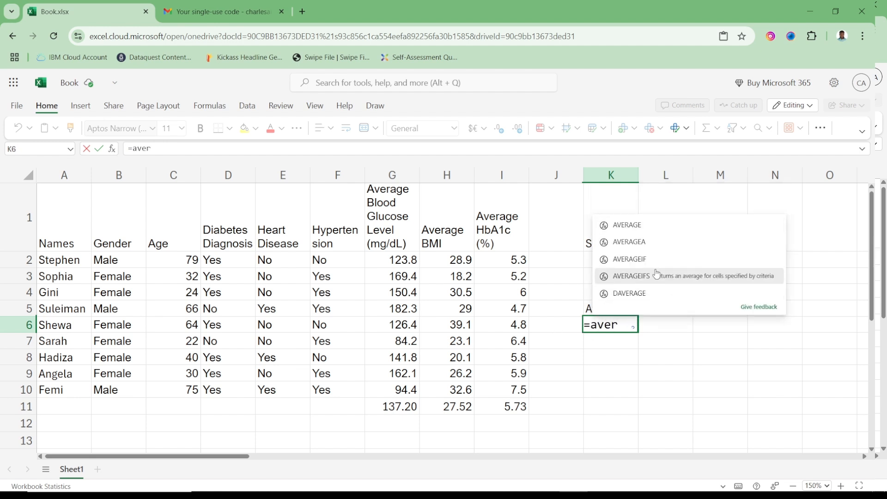
left_click(634, 260)
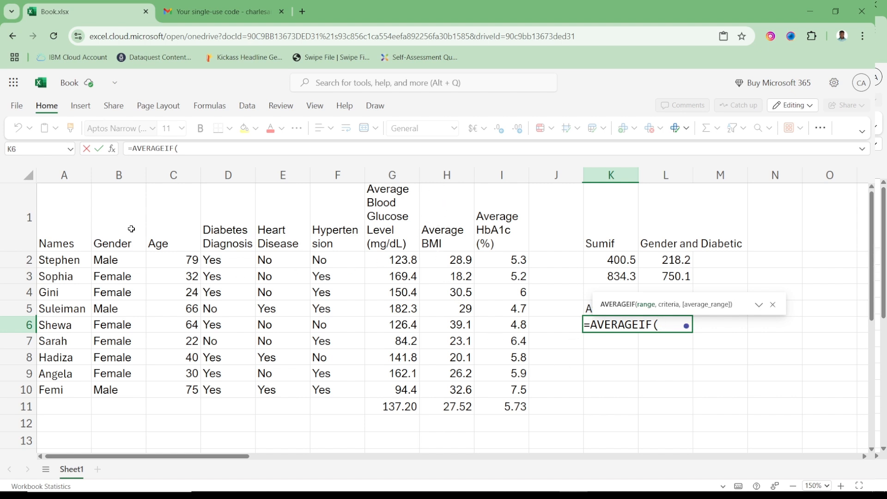
left_click(119, 173)
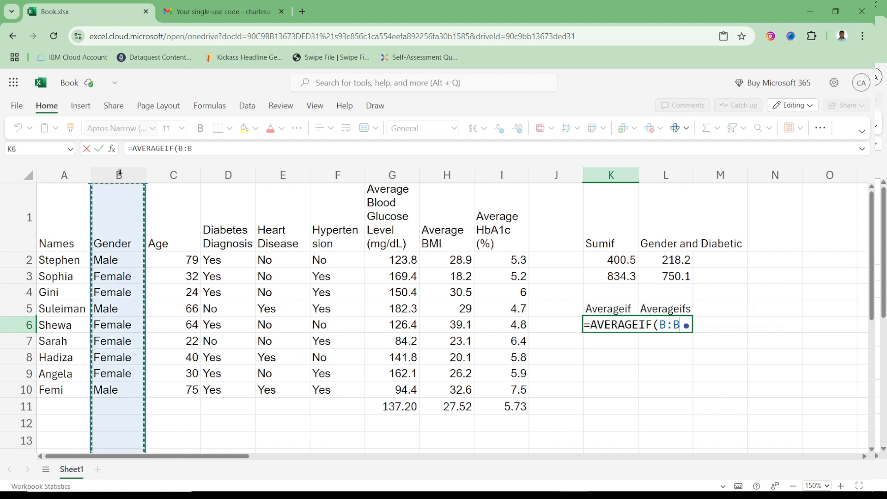
type(",\"Male\"")
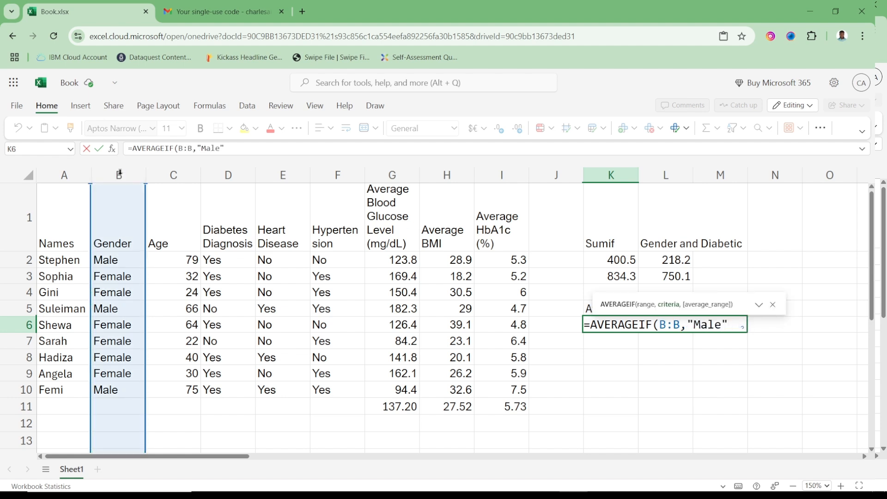
type(",")
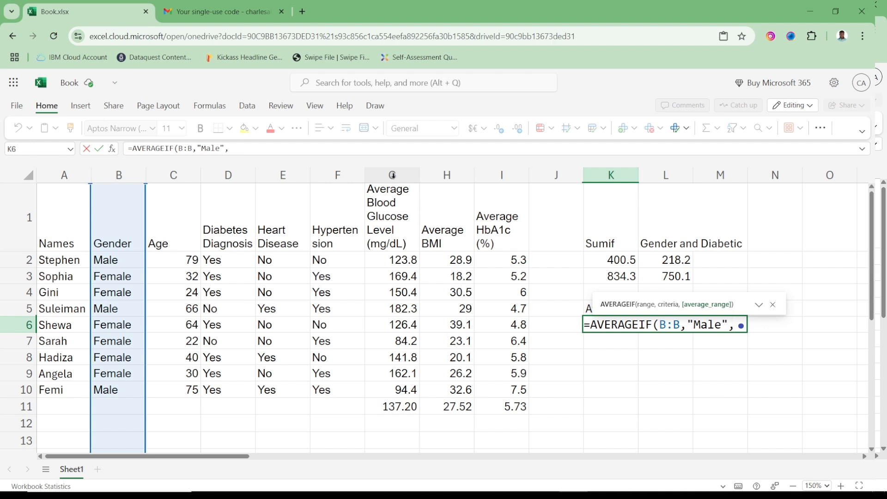
left_click(440, 173)
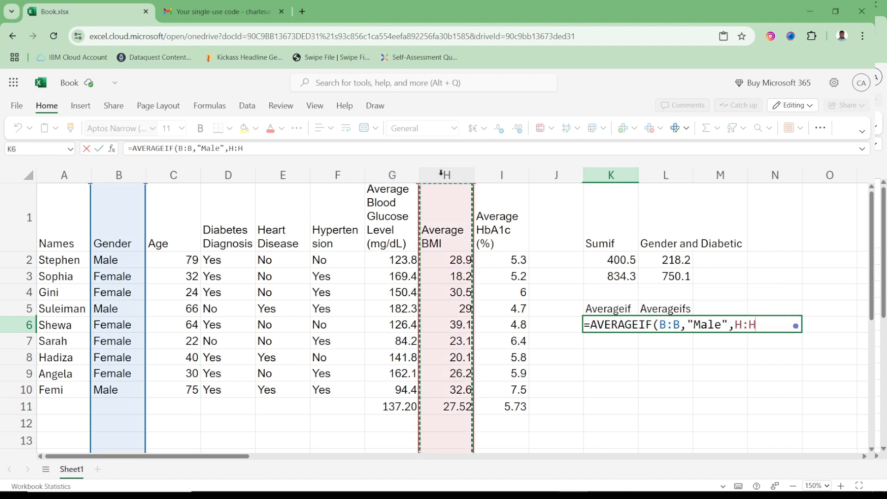
type(")")
key("Return")
key("Up")
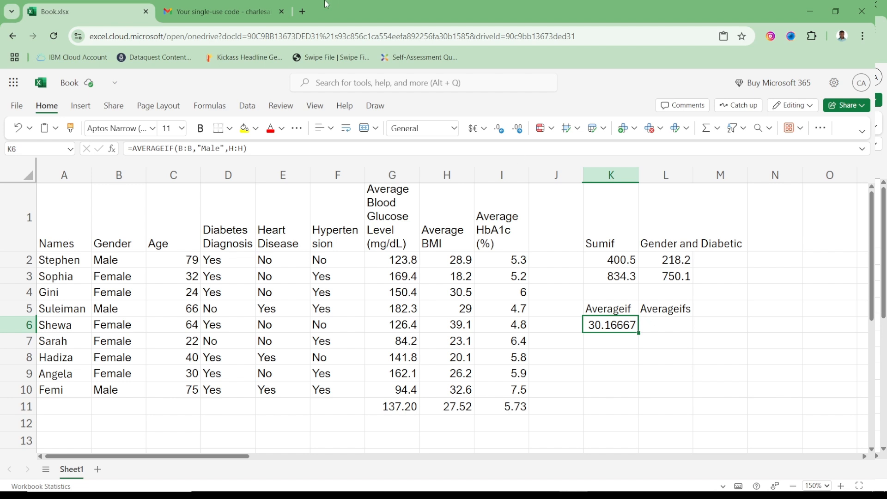
left_click(498, 132)
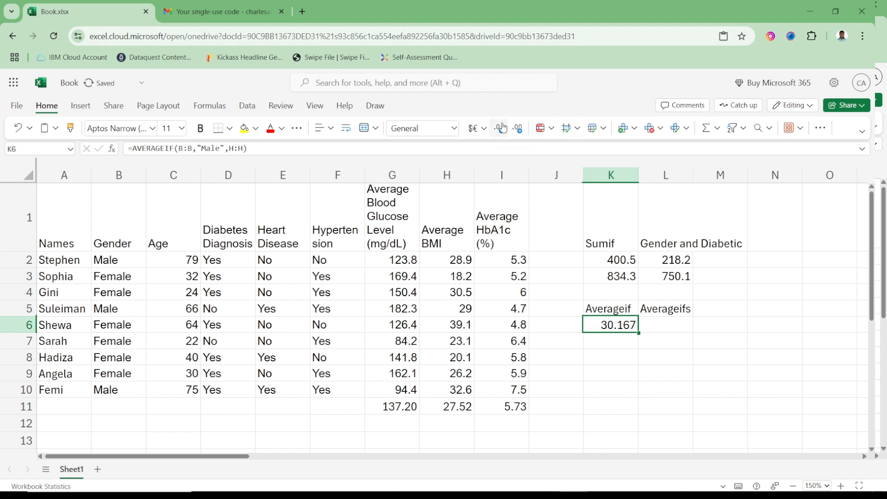
left_click(498, 131)
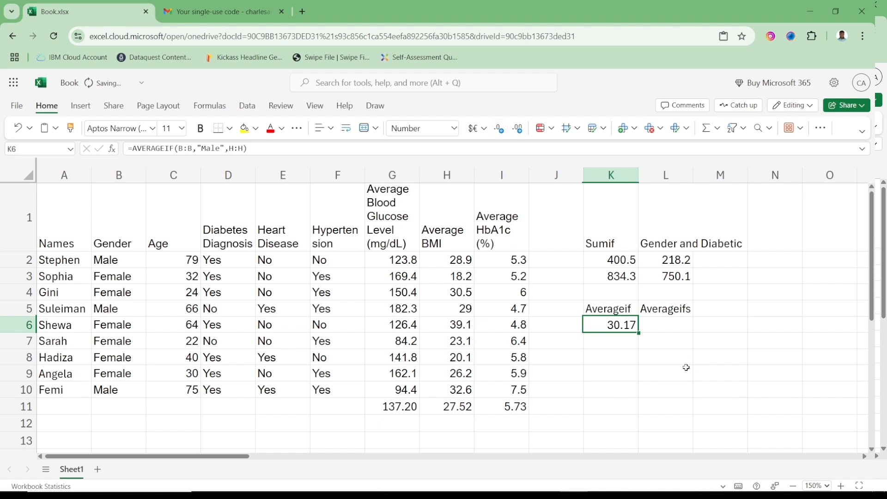
Average the BMI of the female patients in cell K7 with =AVERAGEIF(B:B,"Female",H:H).
left_click(663, 329)
key("Left")
key("Down")
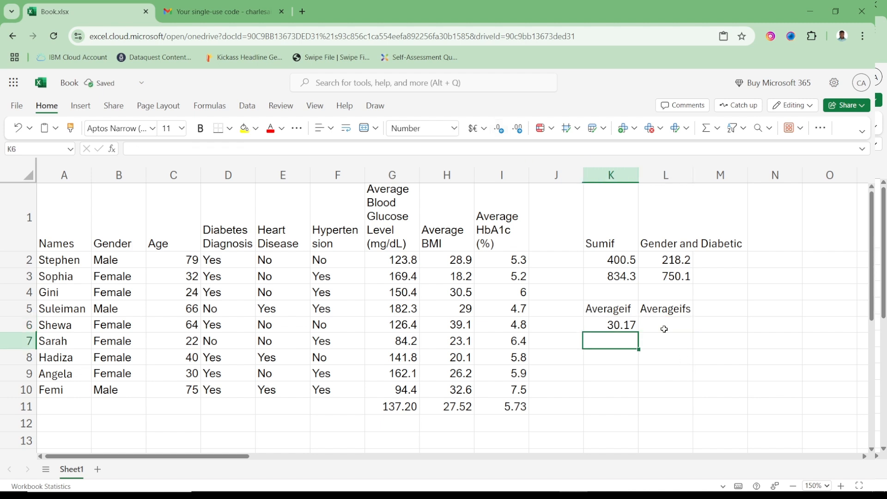
key("Up")
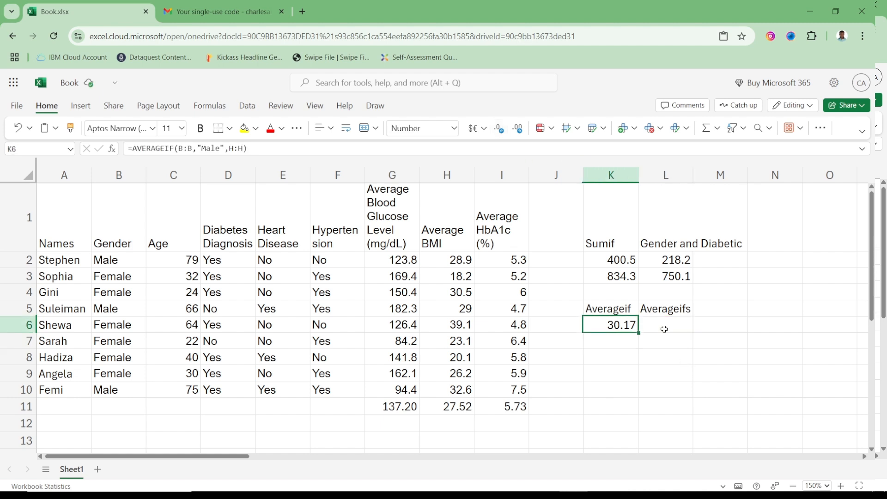
key("Down")
type("=aver")
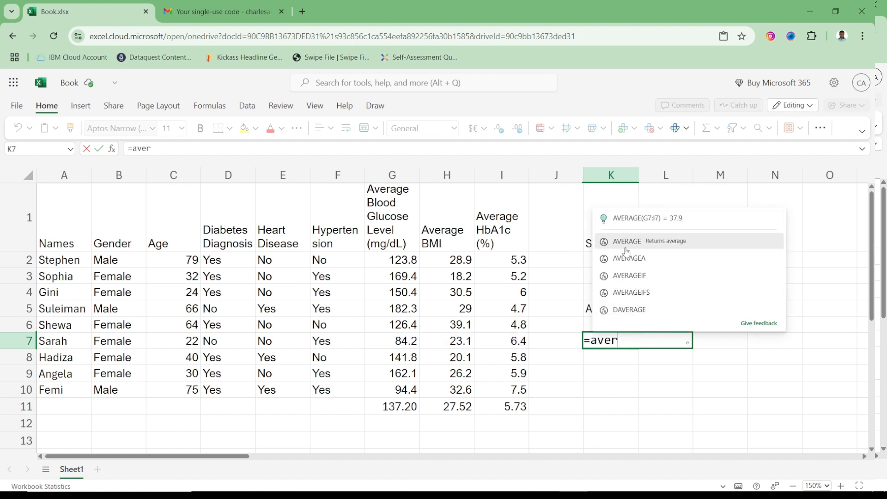
left_click(637, 275)
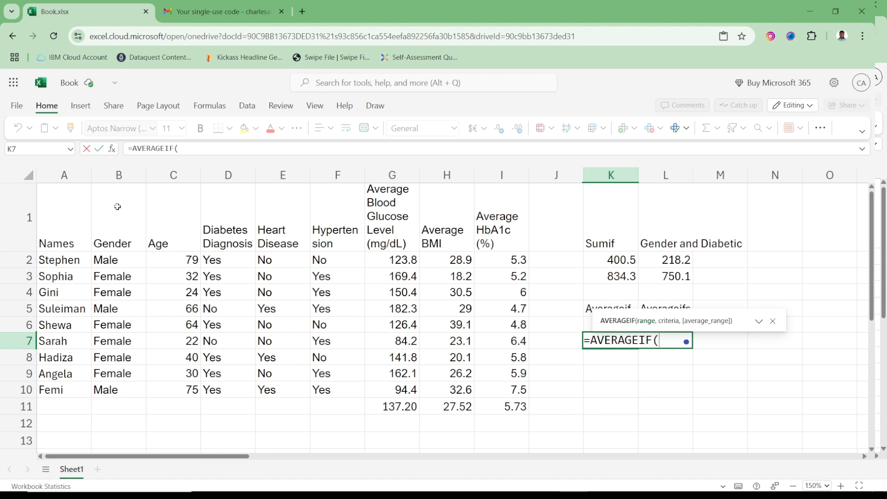
left_click(114, 173)
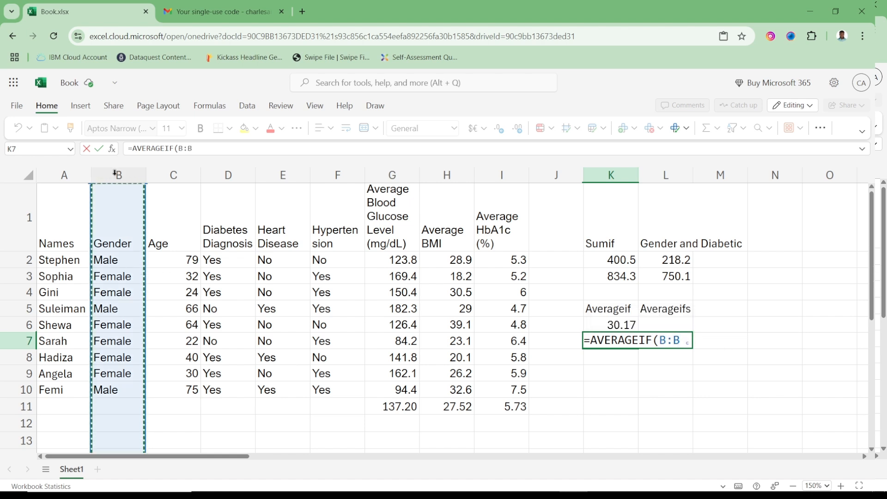
type(",\"")
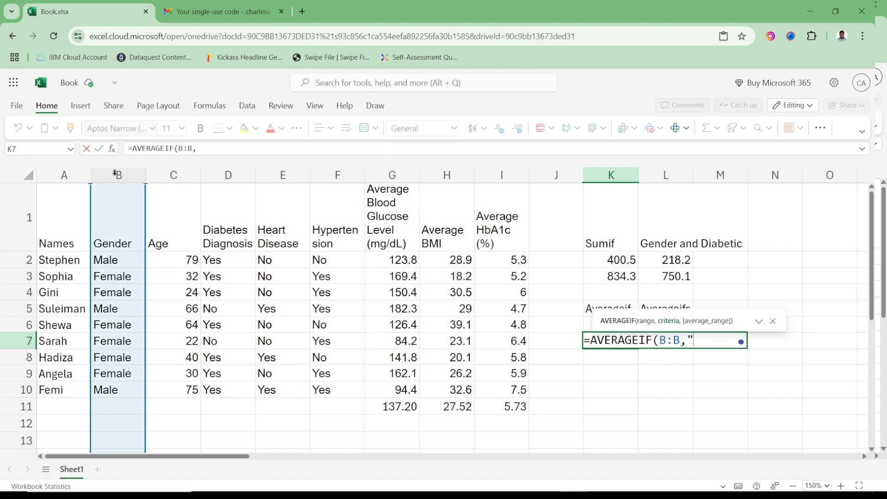
type("Female\",")
left_click(436, 173)
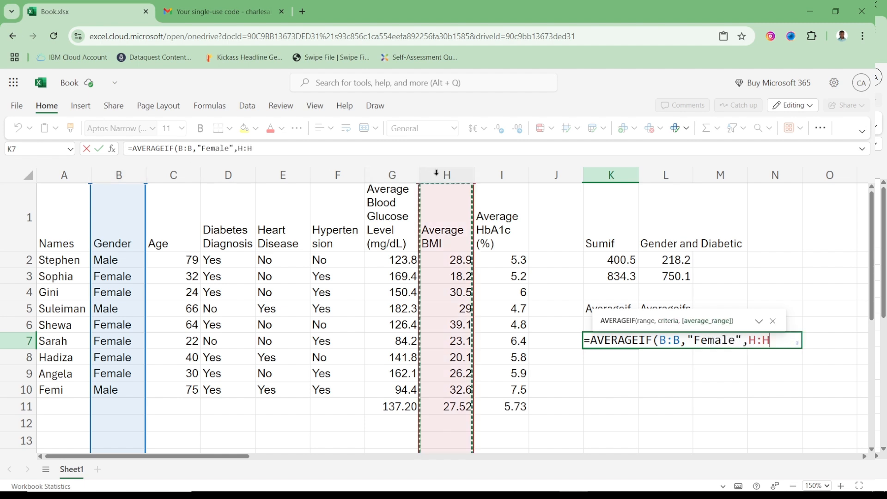
type(")")
key("Return")
key("Up")
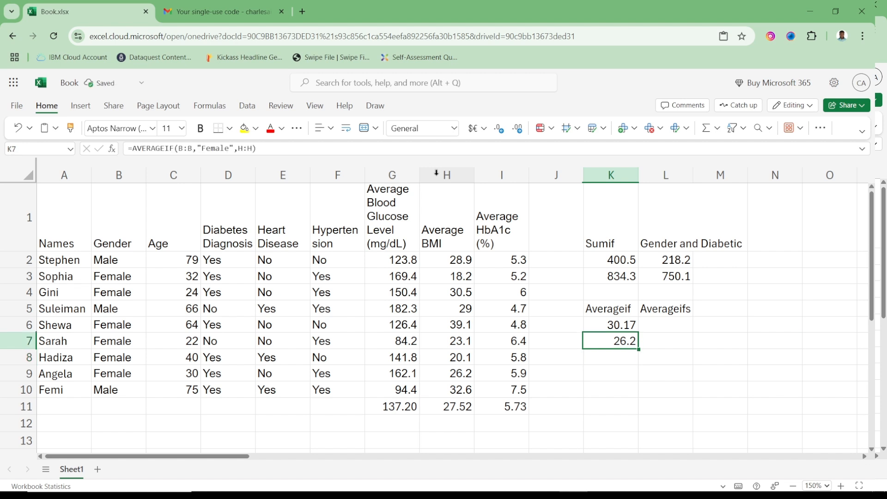
Average the BMI of the diabetic male patients in cell L6 with =AVERAGEIFS(H:H,B:B,"Male",D:D,"Yes").
key("Right")
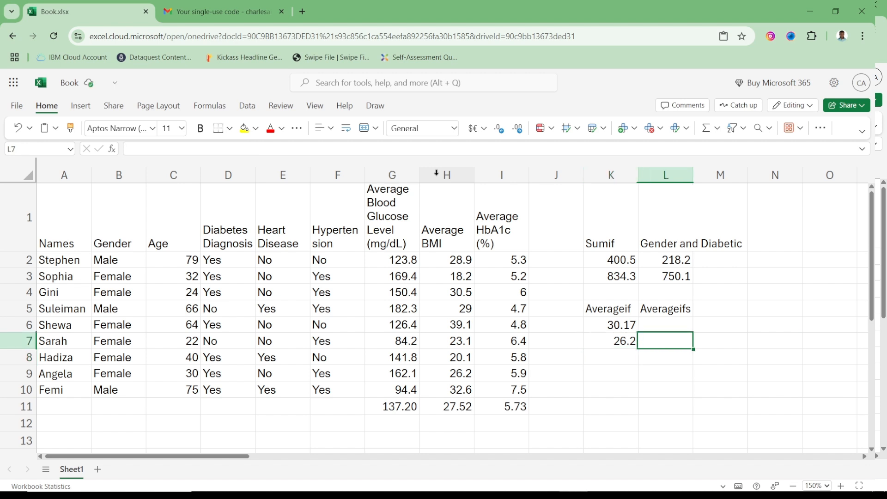
key("Up")
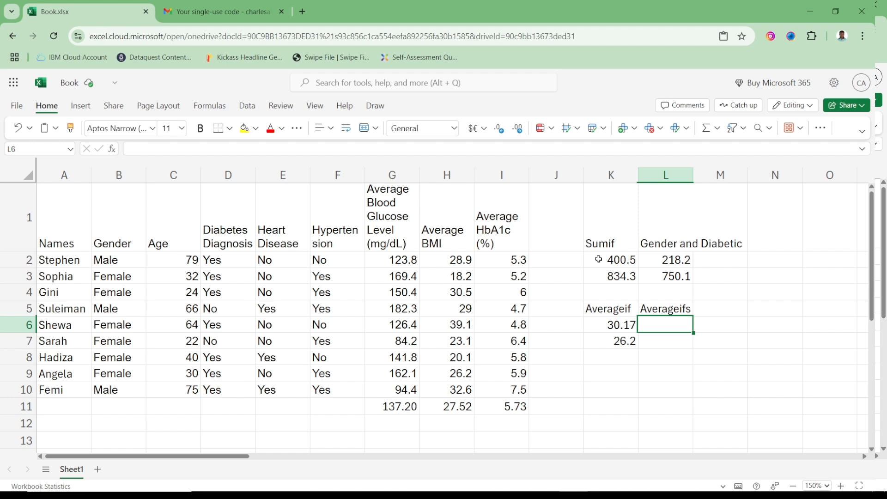
type("=")
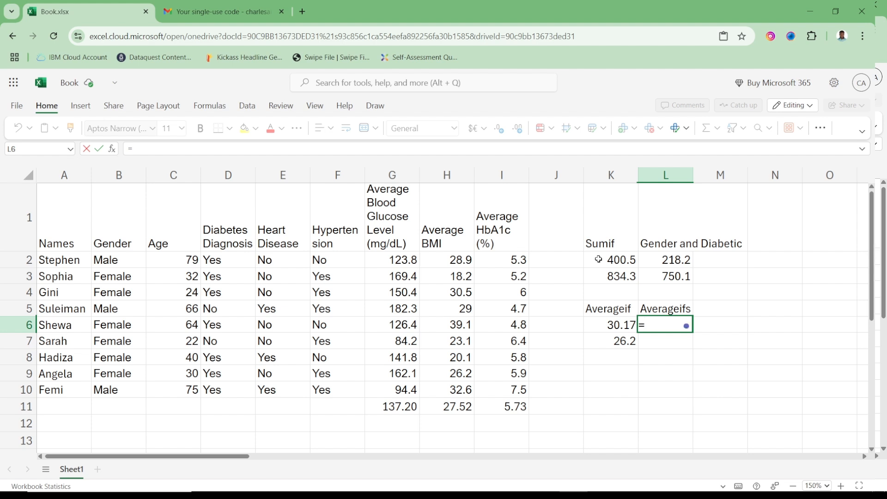
type("aver")
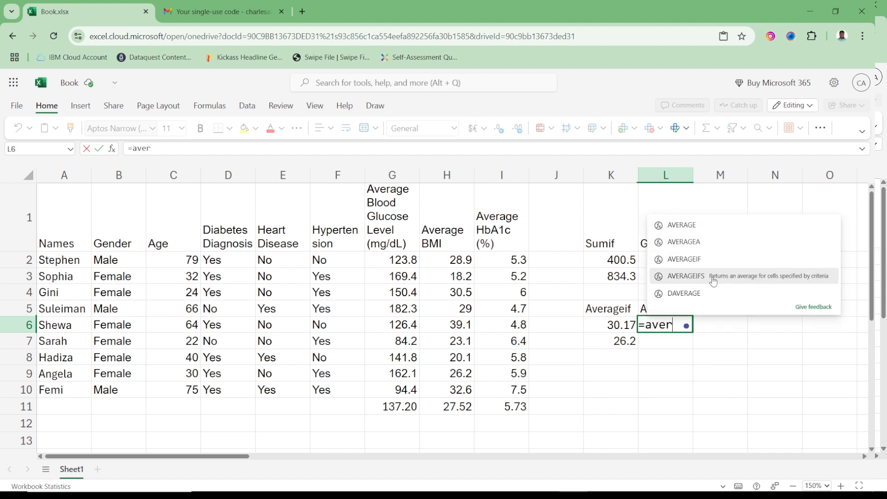
left_click(712, 277)
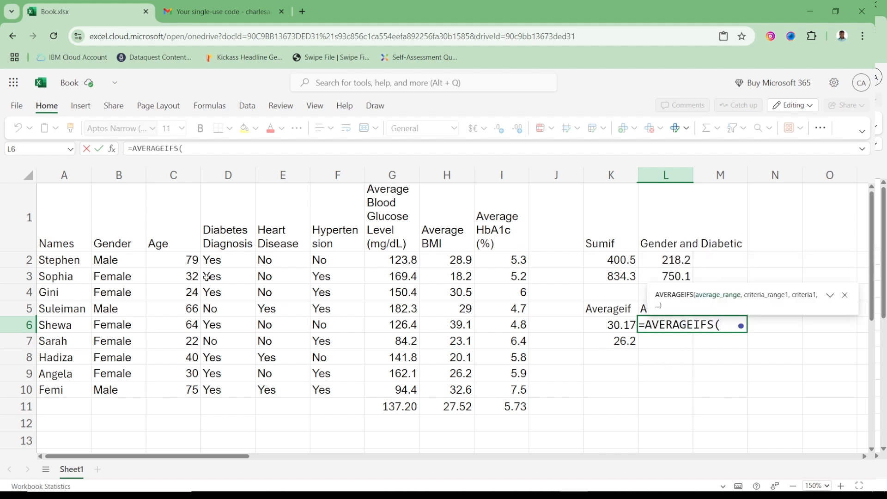
left_click(447, 175)
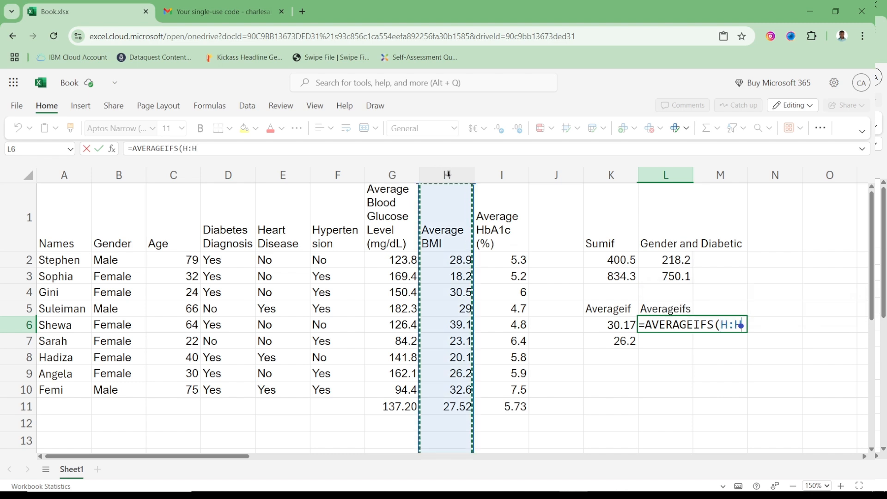
type(",")
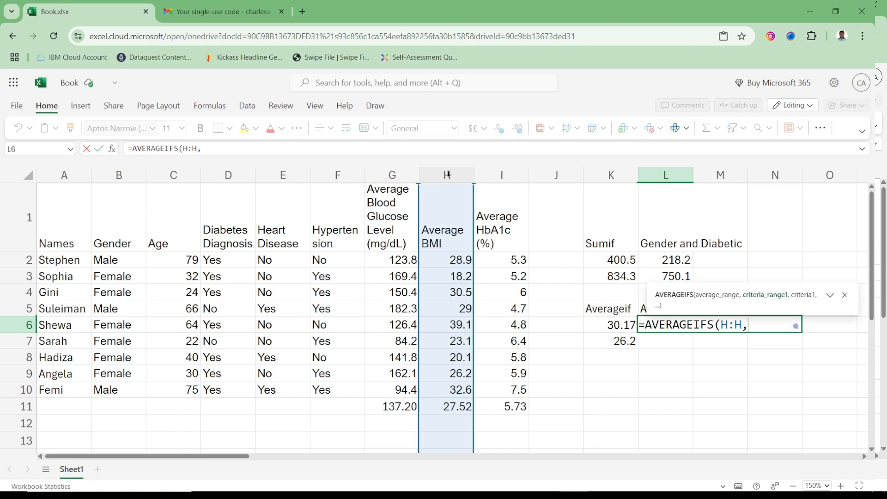
left_click(119, 175)
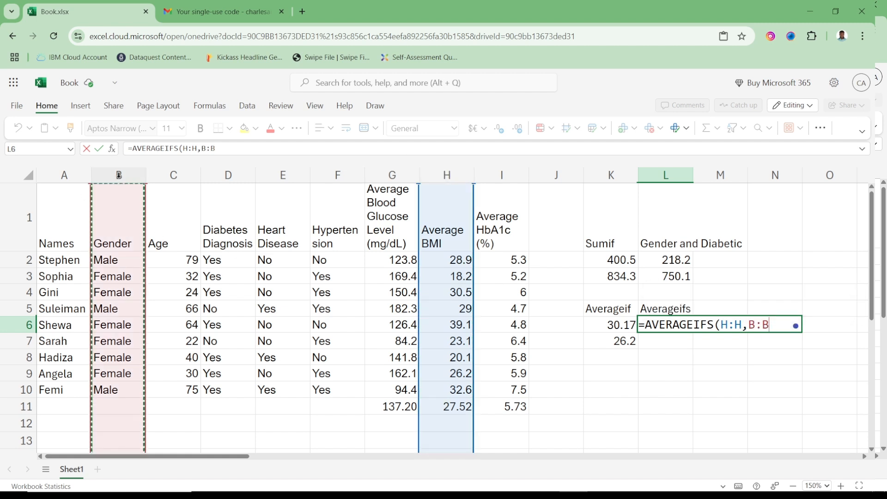
type(",\"M")
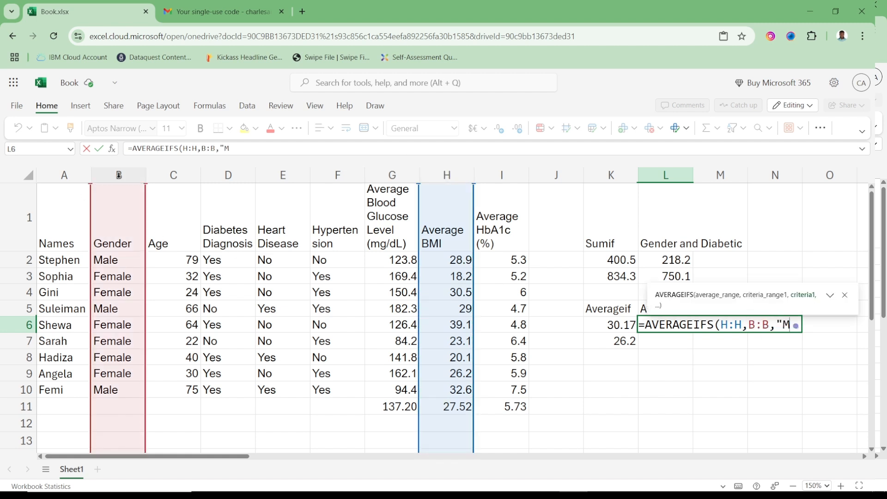
type("ale\",")
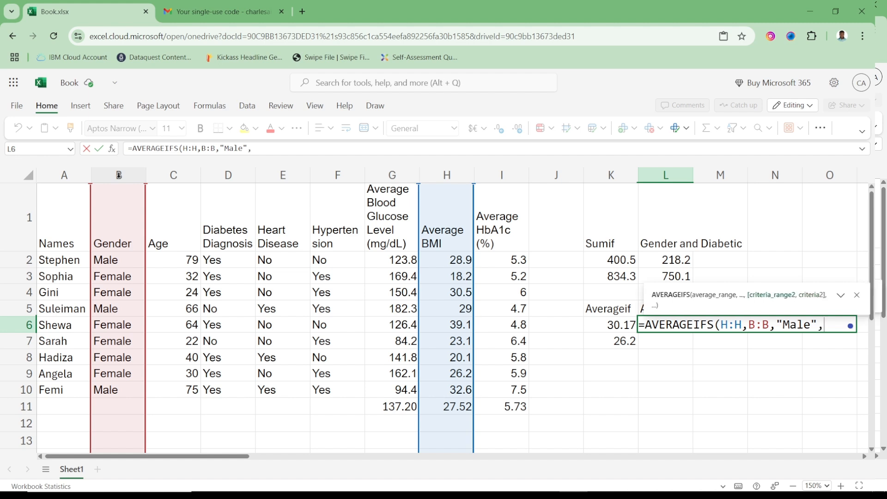
left_click(228, 174)
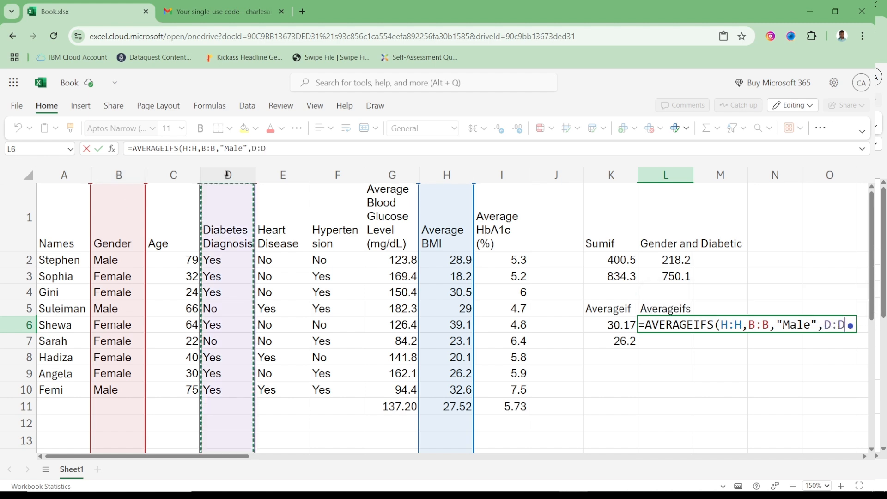
type(",")
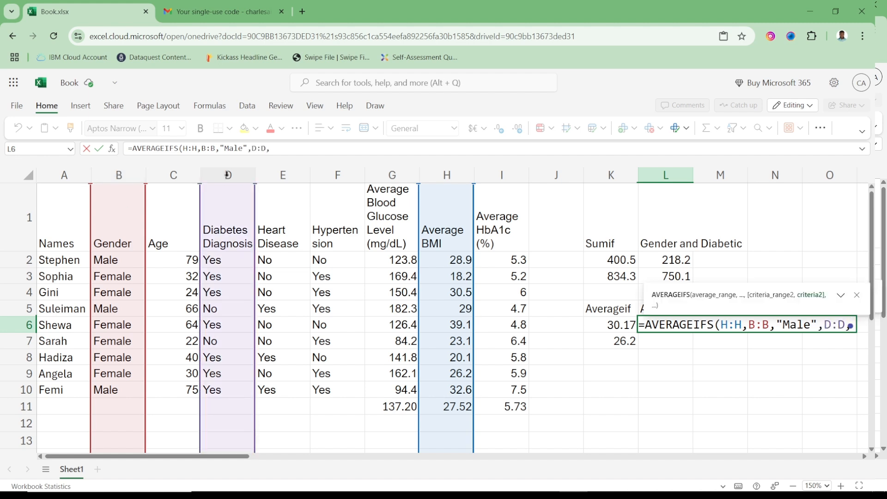
type("\"Yes")
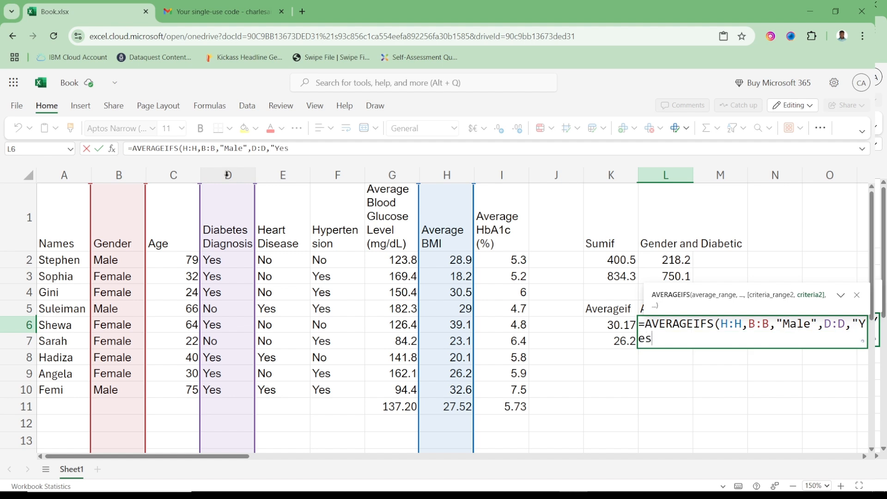
type("\")")
key("Return")
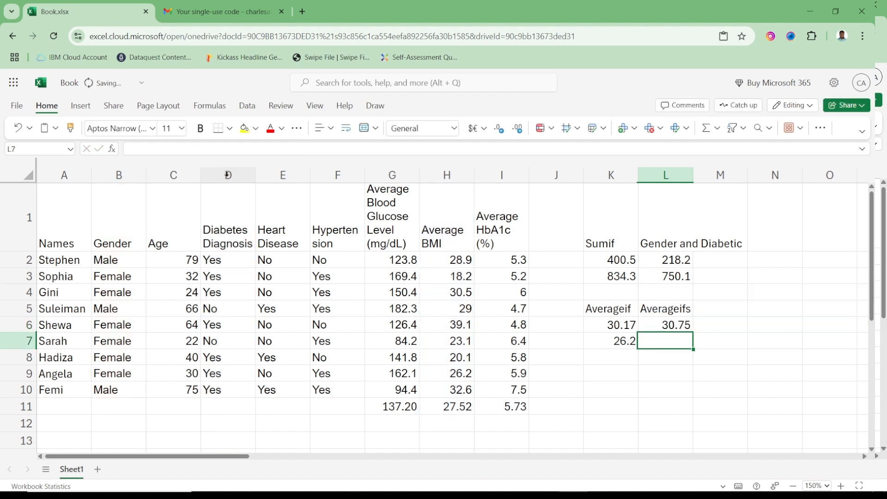
key("Up")
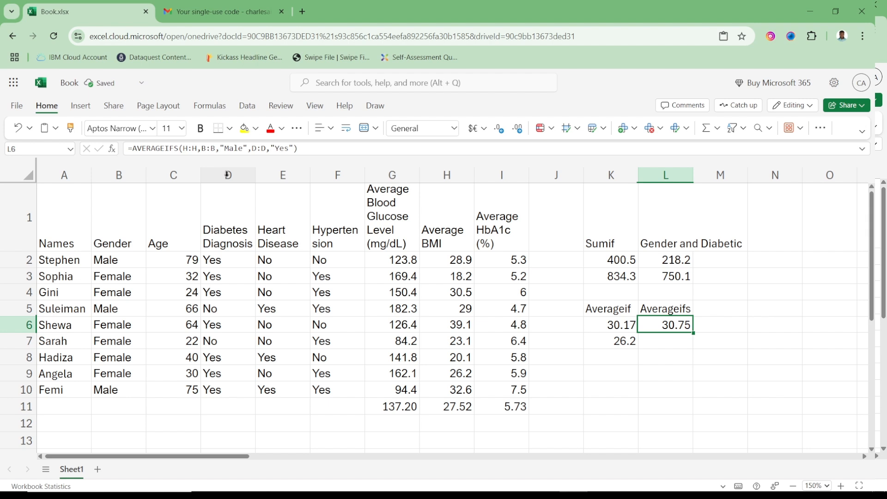
Average the BMI of the diabetic female patients in cell L7 with =AVERAGEIFS(H:H,B:B,"Female",D:D,"Yes").
key("Down")
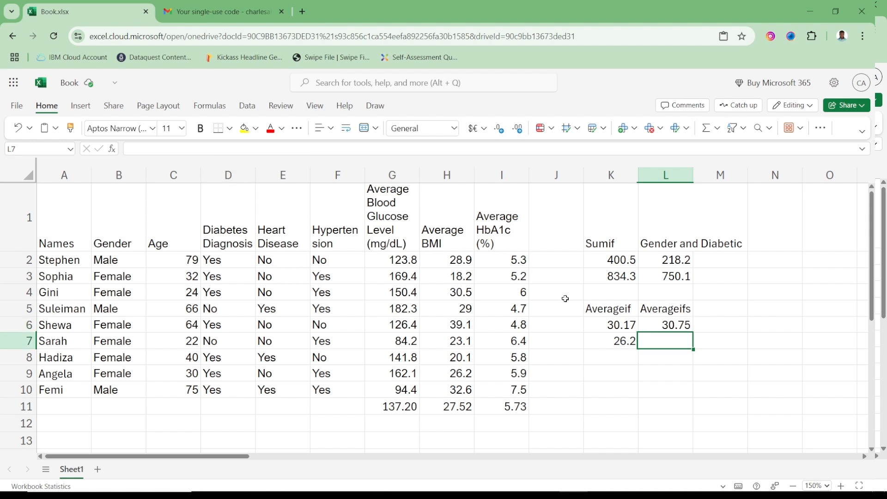
type("=")
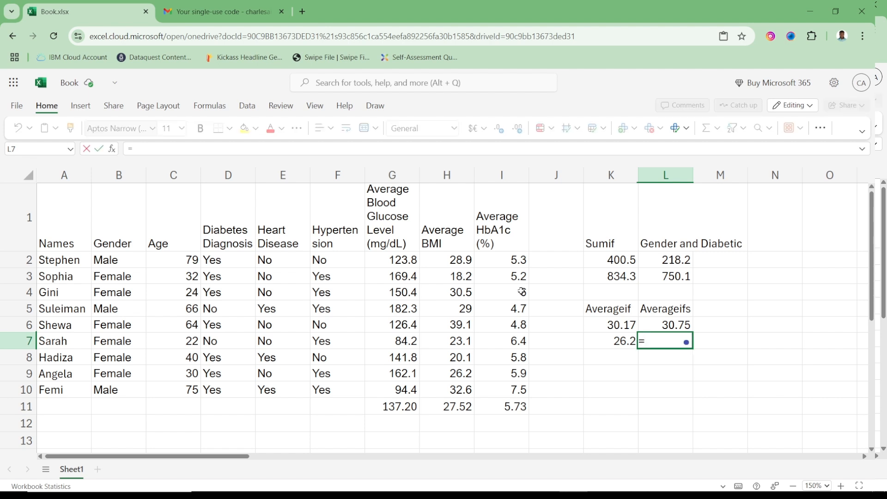
type("aver")
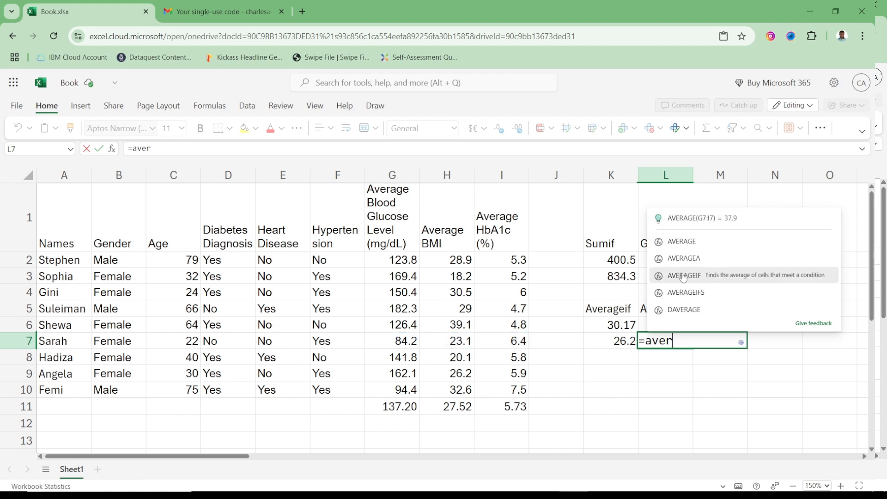
left_click(685, 293)
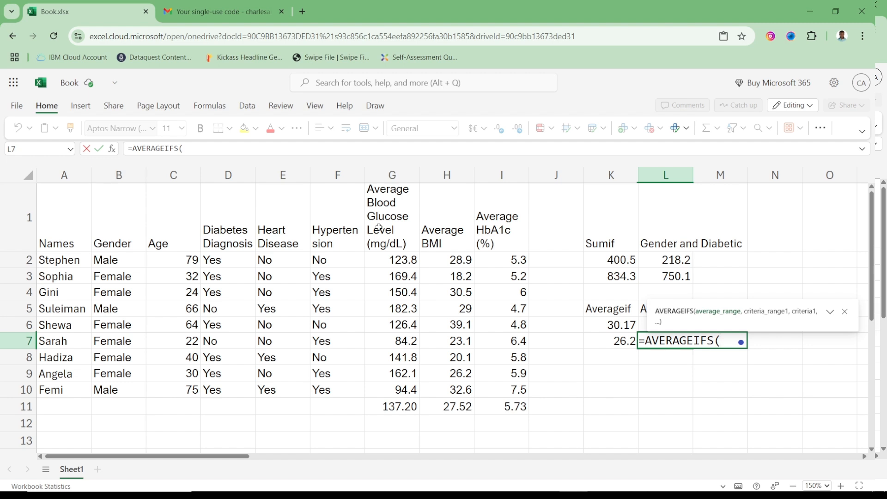
left_click(448, 175)
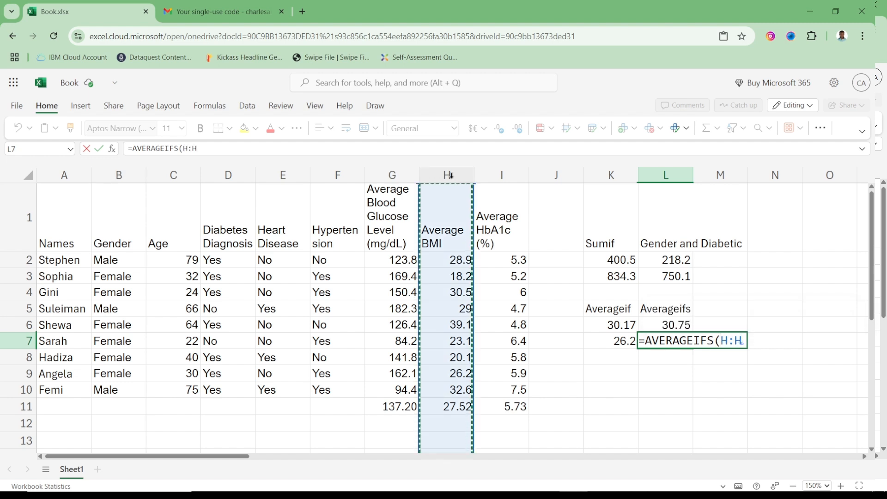
type(",")
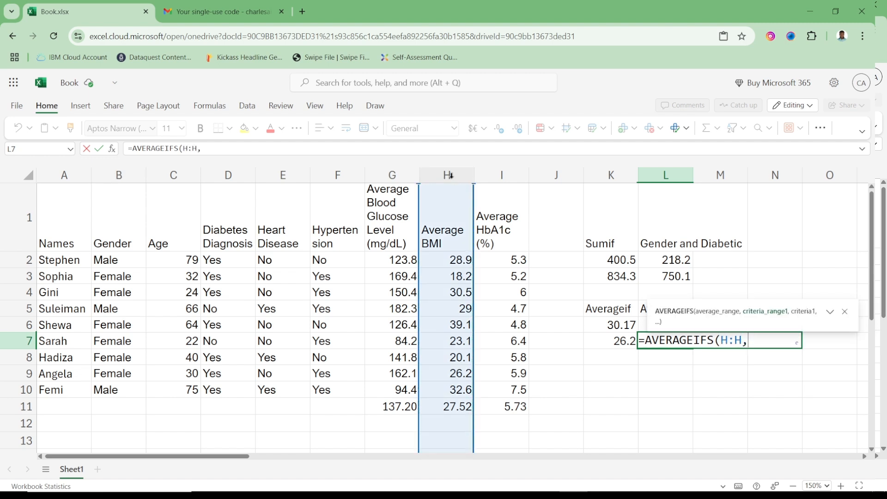
left_click(120, 175)
type(",")
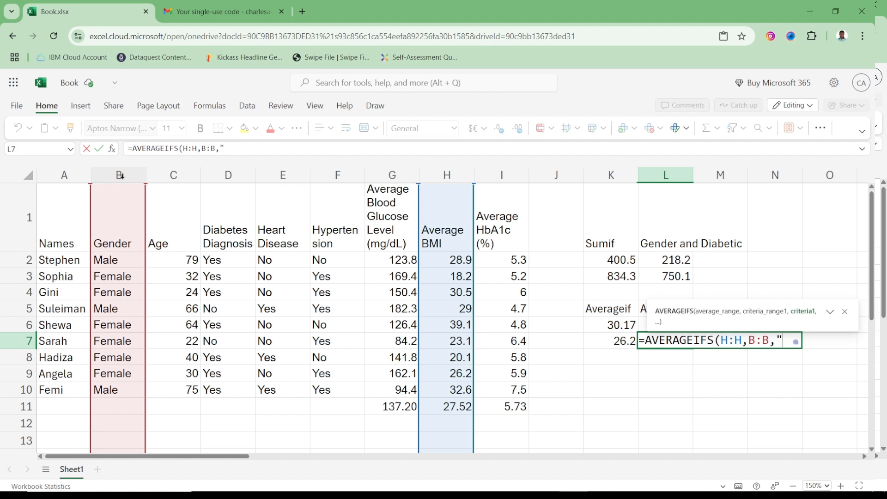
type("\"Female")
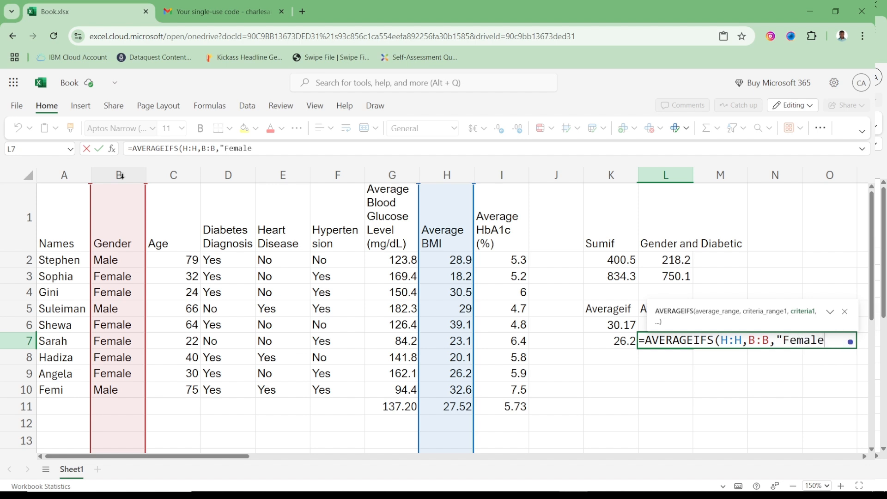
type("\",D:D")
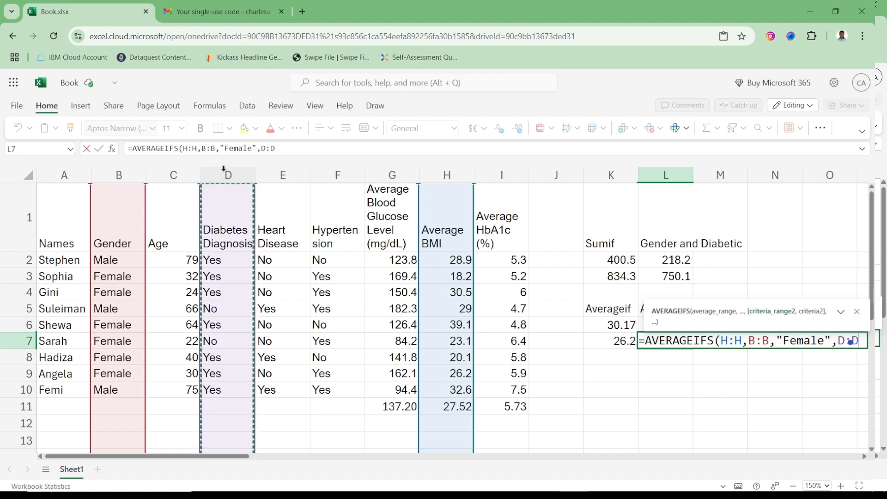
left_click(223, 172)
type(",\"")
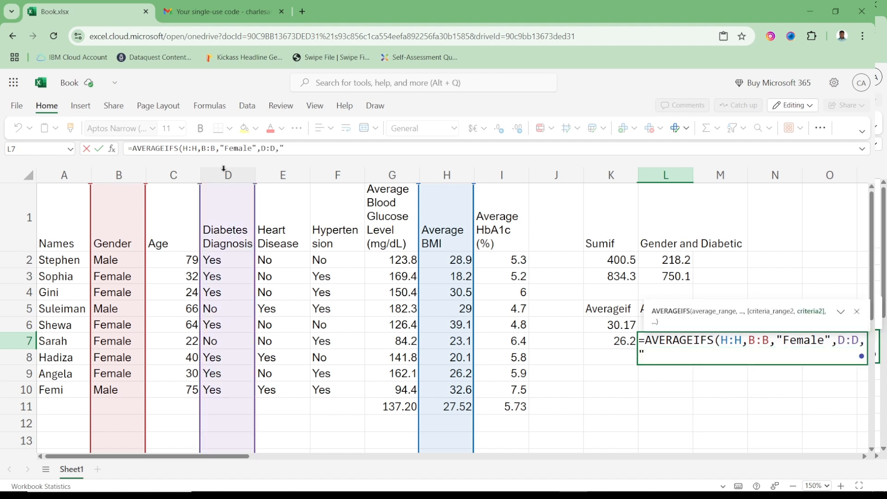
type("Yes\")")
key("Return")
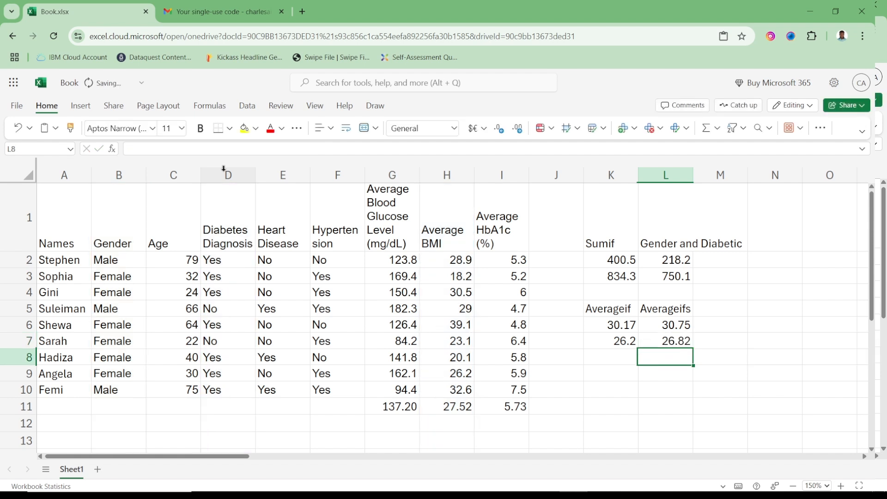
key("Up")
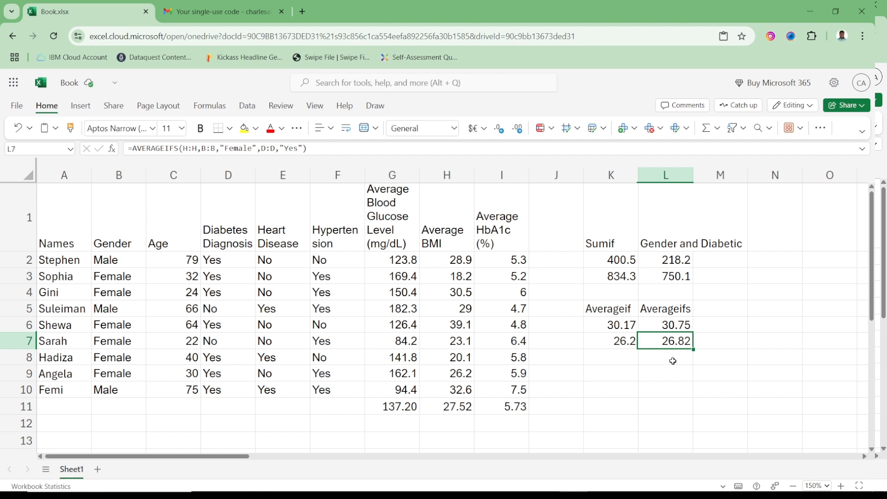
Examine the gender criteria written into the AVERAGEIF formulas in cells K6 and K7.
left_click(622, 325)
double_click(622, 326)
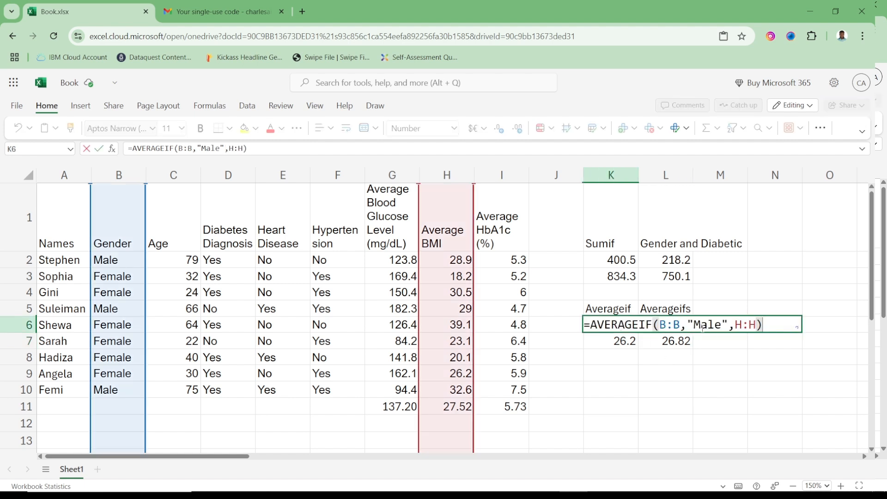
left_click(607, 342)
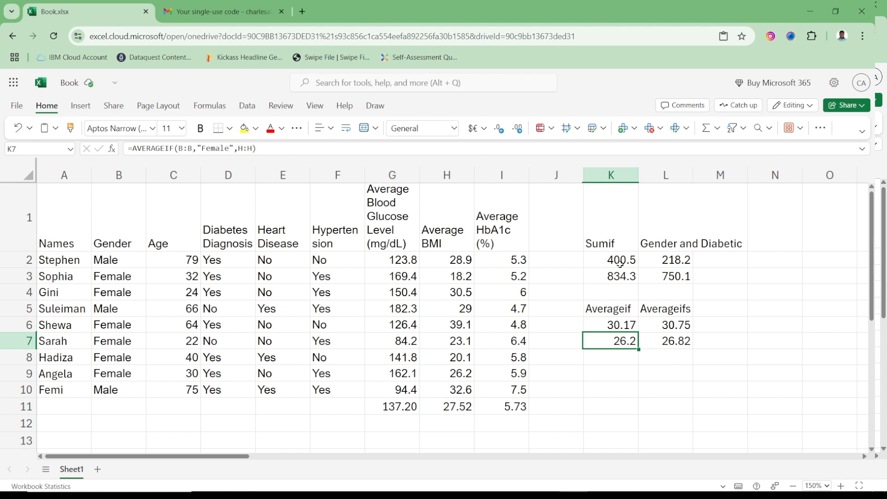
double_click(618, 341)
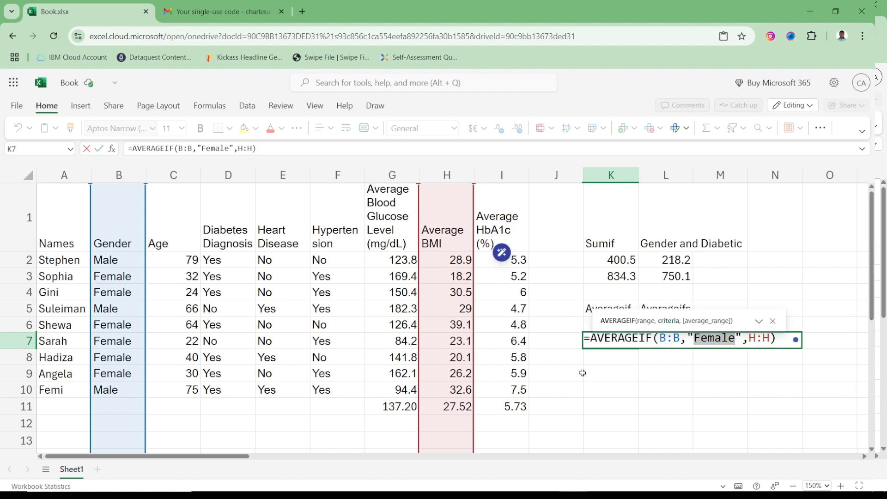
left_click(607, 379)
key("Down")
key("Up")
key("Up")
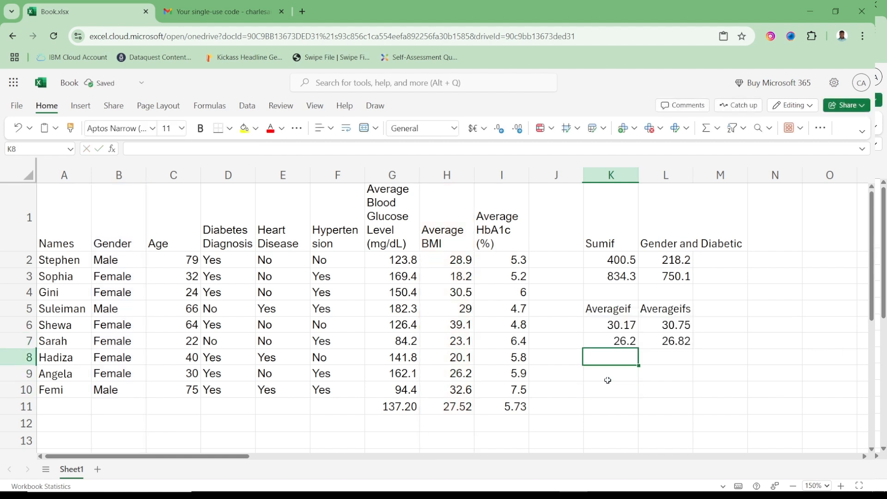
Enter the criteria labels Male in cell K8 and Female in cell K9.
key("Left")
key("Right")
type("Male")
key("Return")
type("Fem")
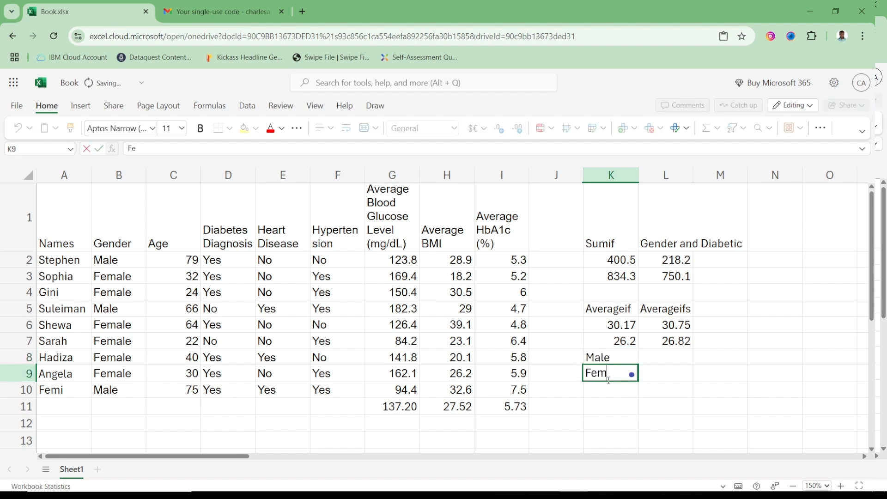
type("ale")
key("Tab")
key("Up")
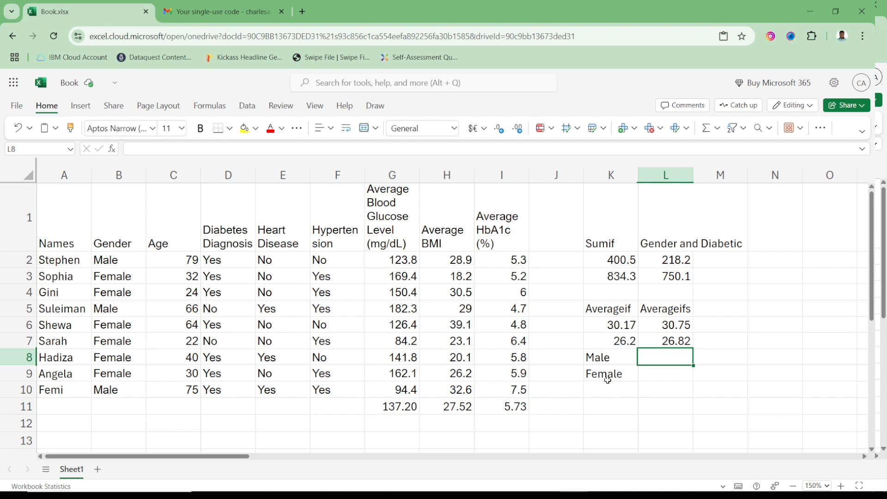
Average the BMI of the diabetic male patients in cell L8 using the label cell as criterion, with =AVERAGEIFS(H:H,B:B,K8,D:D,"Yes").
type("=")
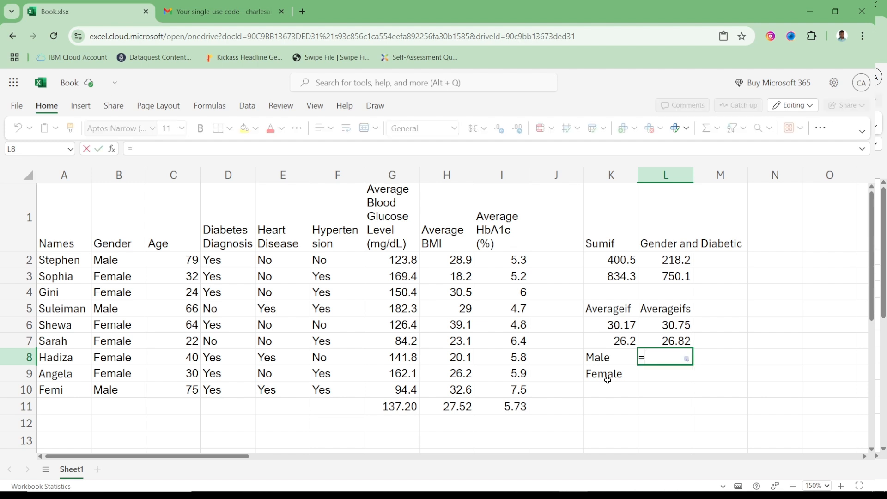
type("aver")
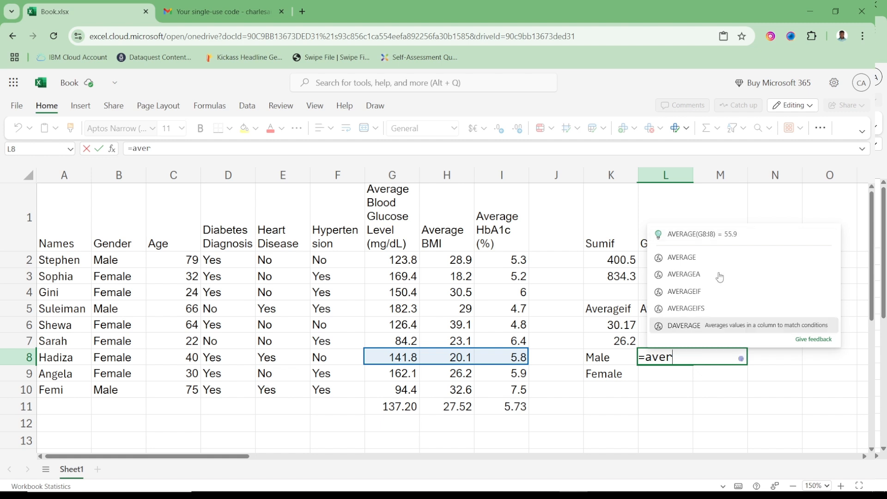
left_click(691, 310)
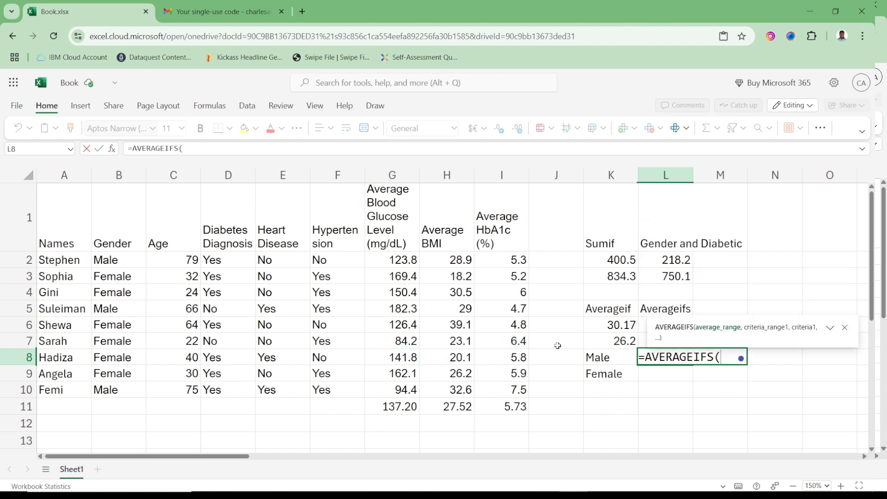
left_click(440, 170)
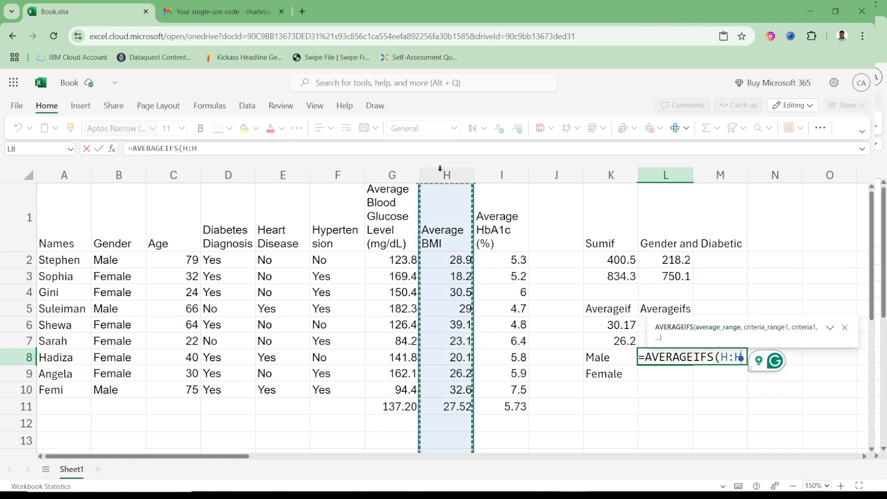
type(",")
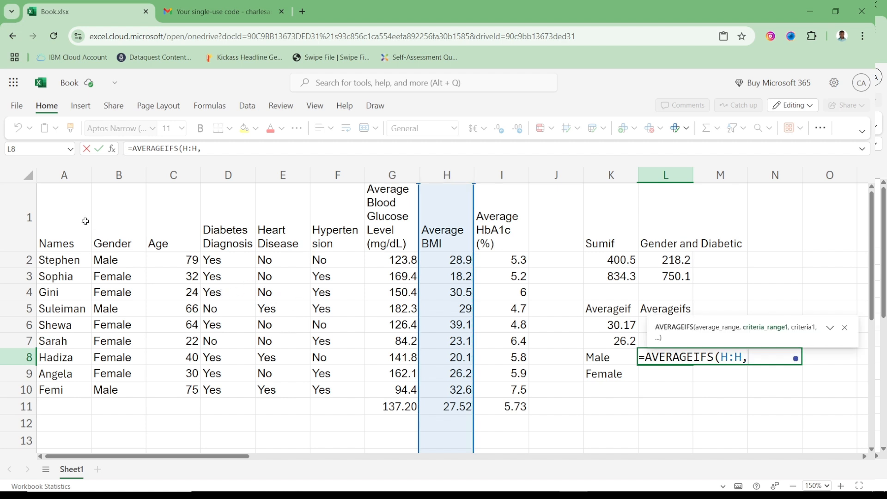
left_click(118, 174)
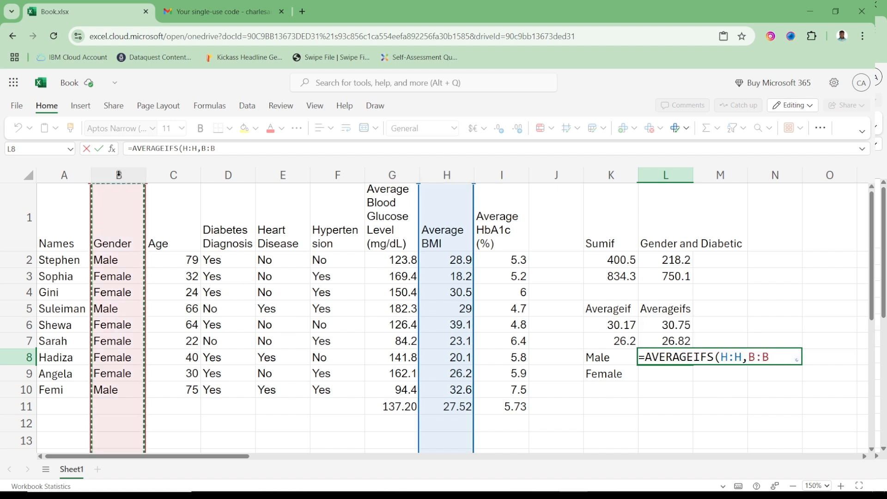
type(",")
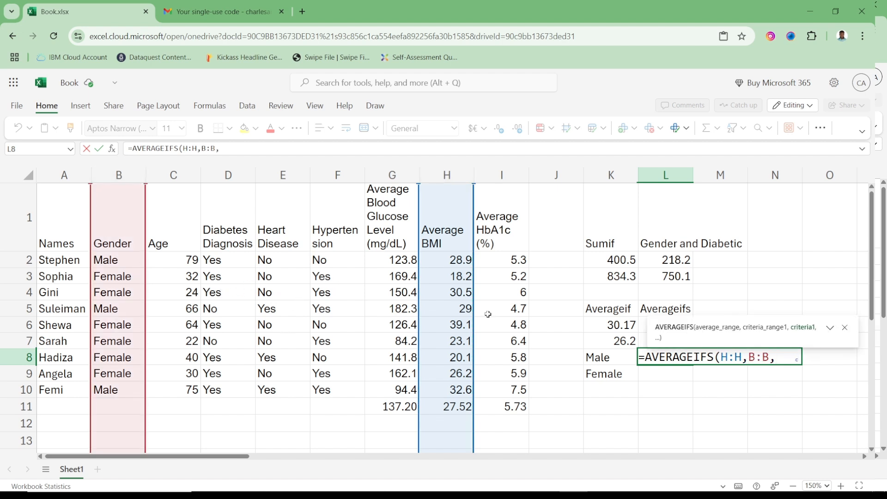
left_click(610, 359)
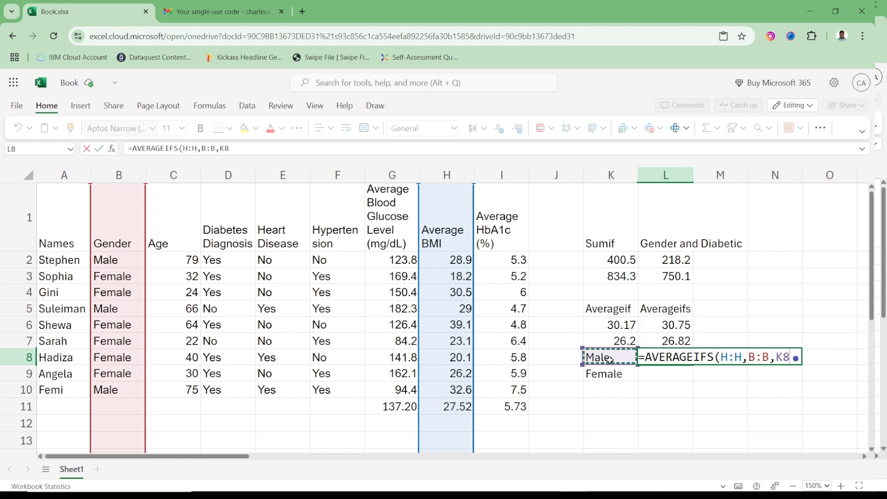
type(",")
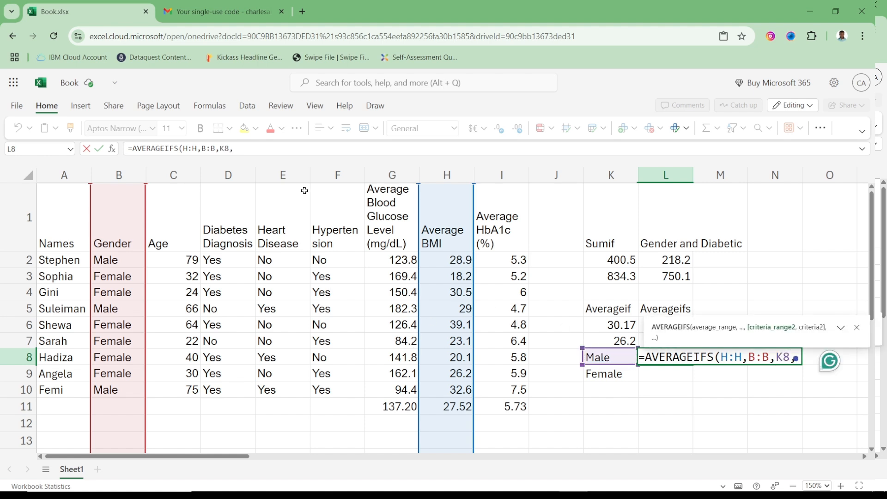
left_click(225, 174)
type(",\"Y")
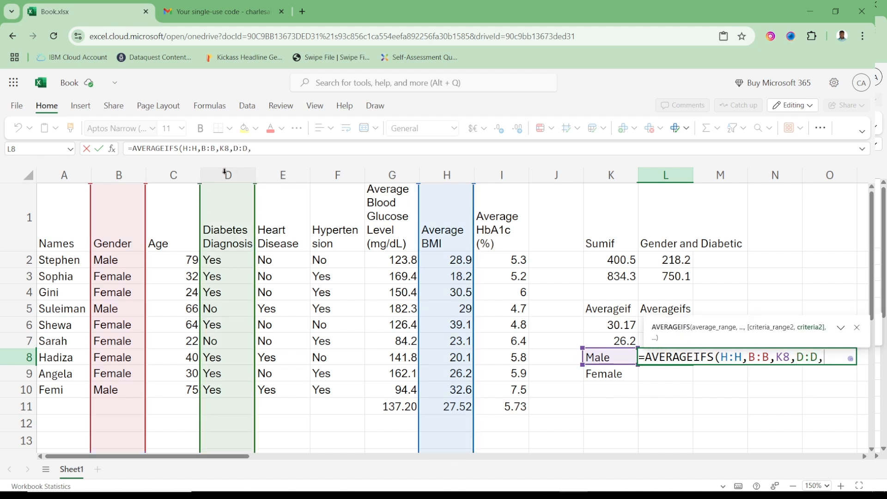
type("es\"")
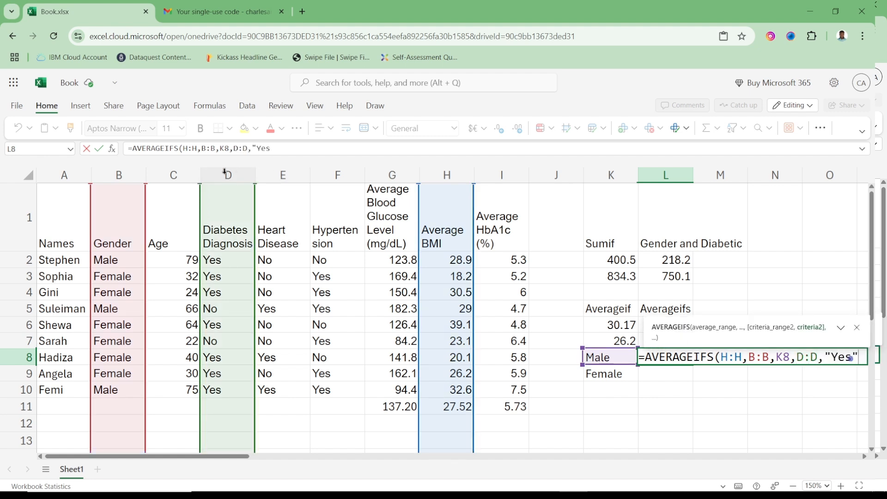
type(")")
key("Return")
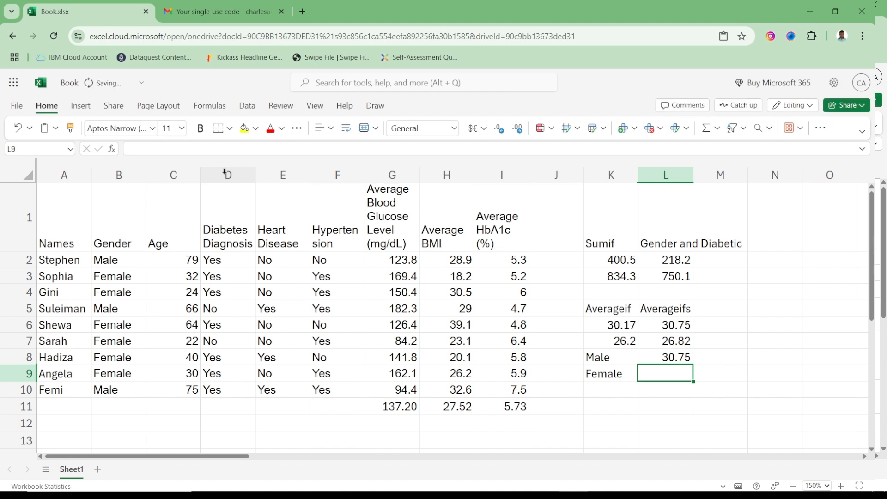
Fill the AVERAGEIFS formula from cell L8 down to L9 for the female patients and check its reference to the label cell K9.
key("Up")
key("Left")
key("Right")
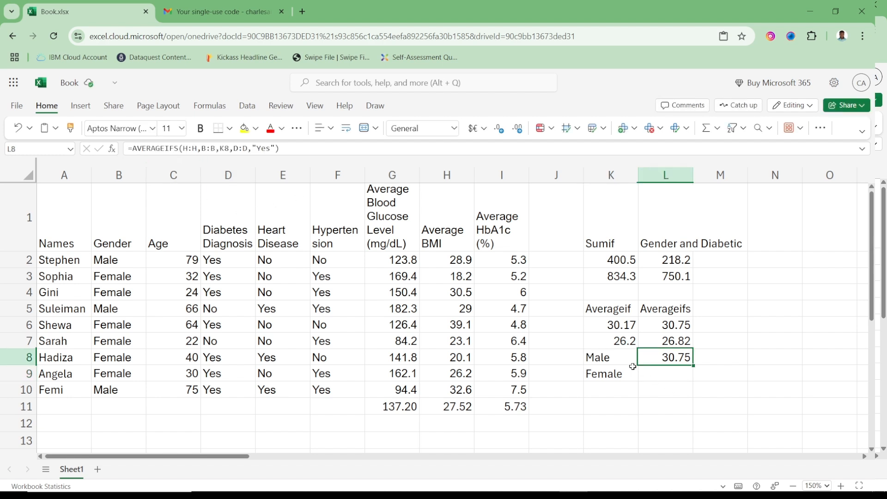
left_click(617, 358)
key("Right")
left_click_drag(693, 363, 685, 380)
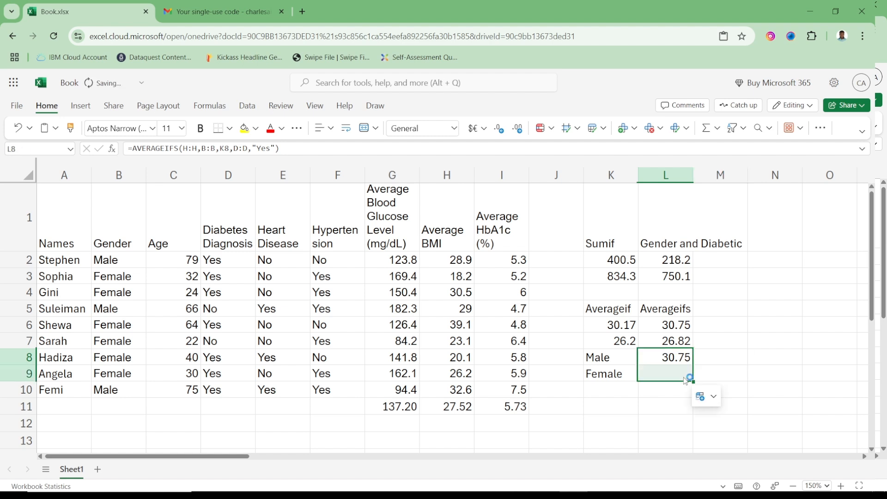
left_click(661, 375)
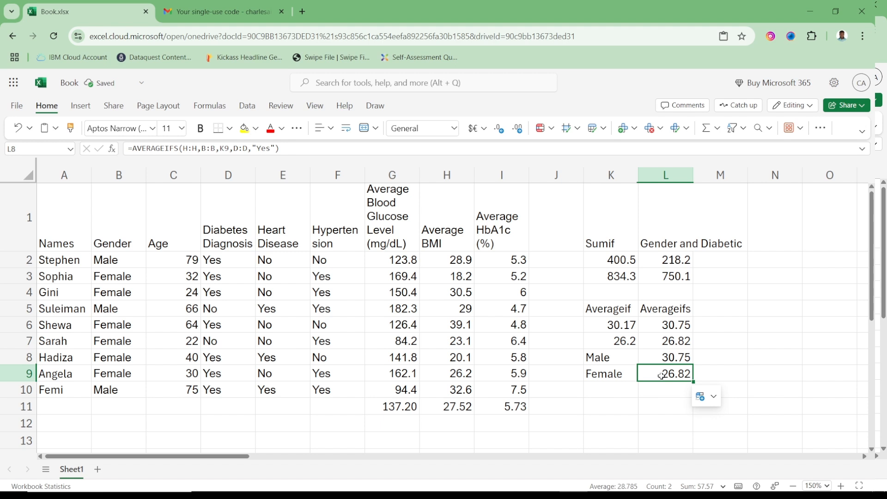
left_click(667, 341)
key("Down")
key("Down")
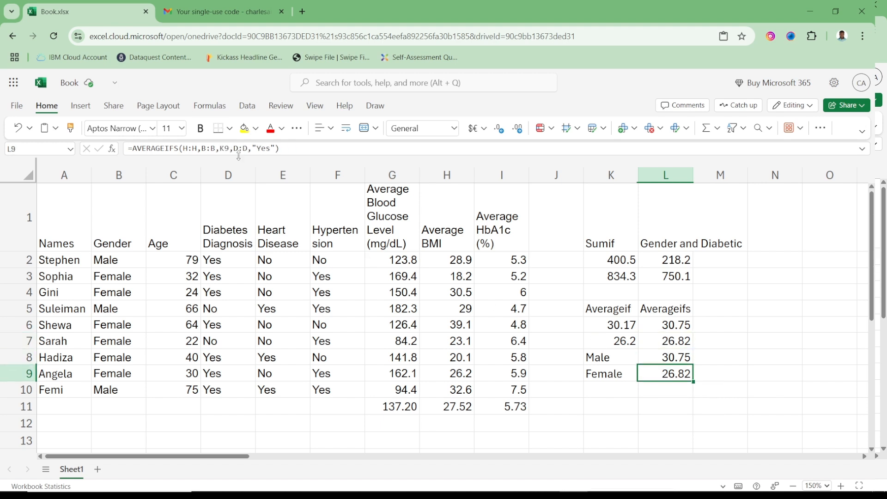
left_click(615, 377)
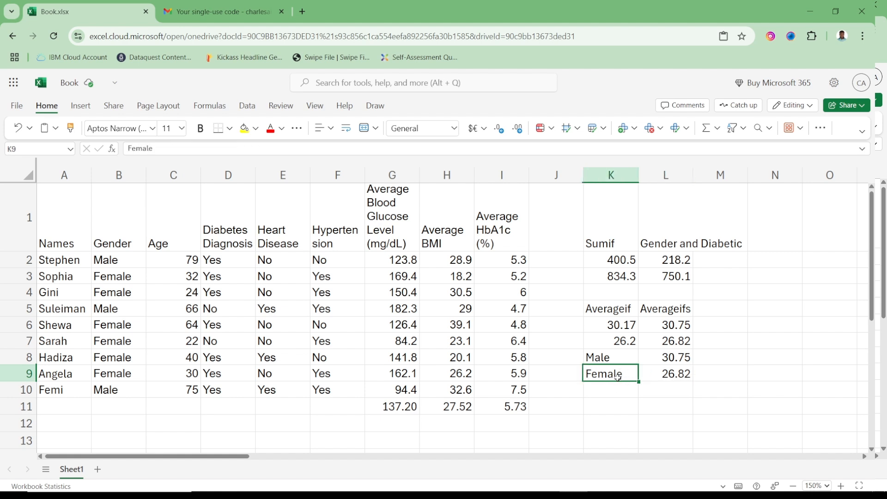